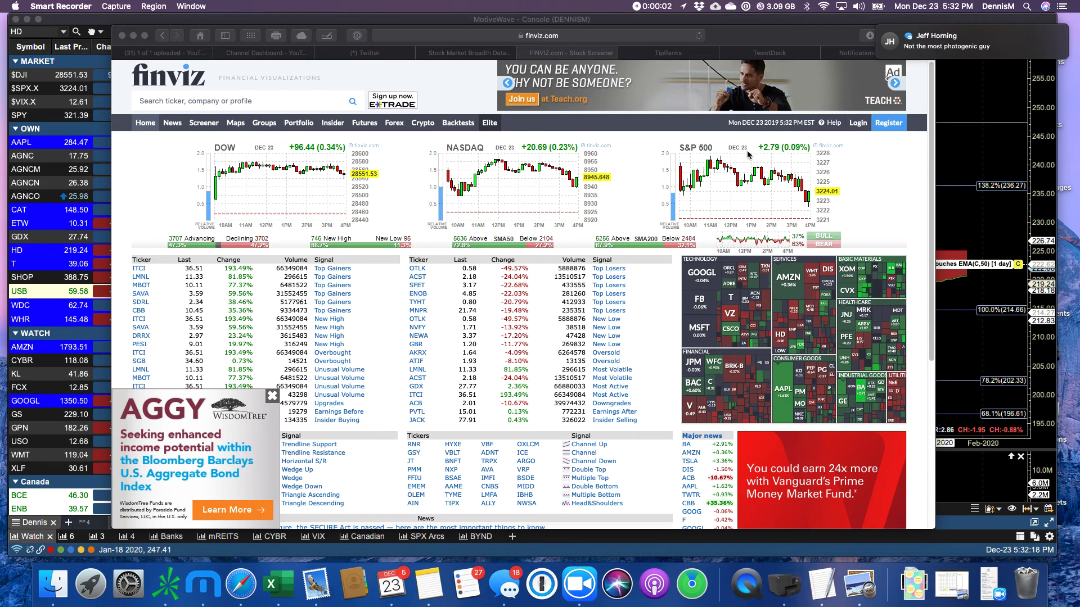
Dismiss both Finviz message notifications, leaving the index charts and signal tables visible
click(1039, 37)
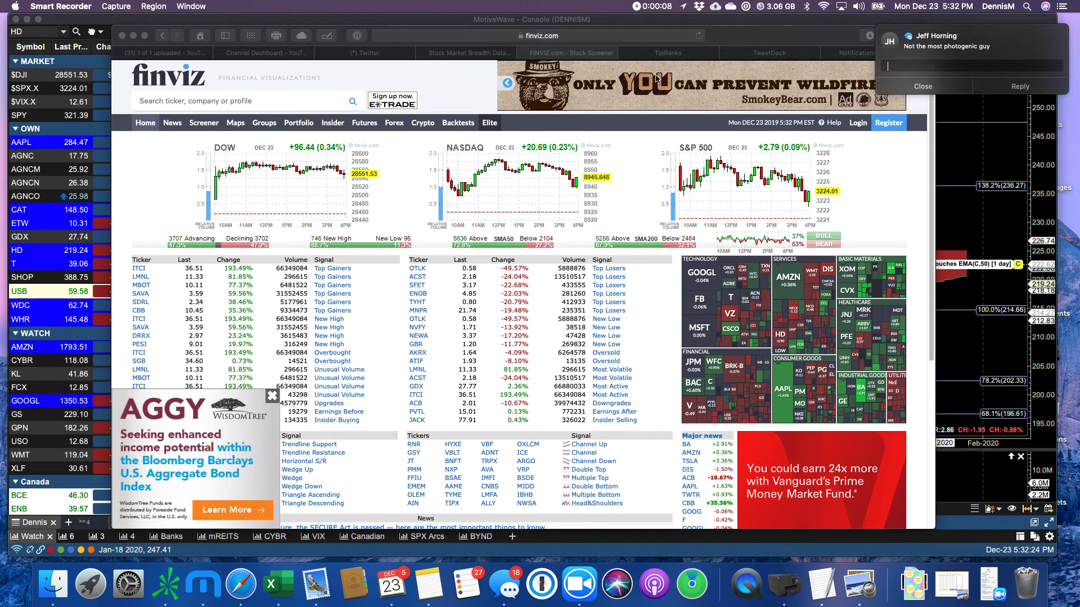
click(923, 88)
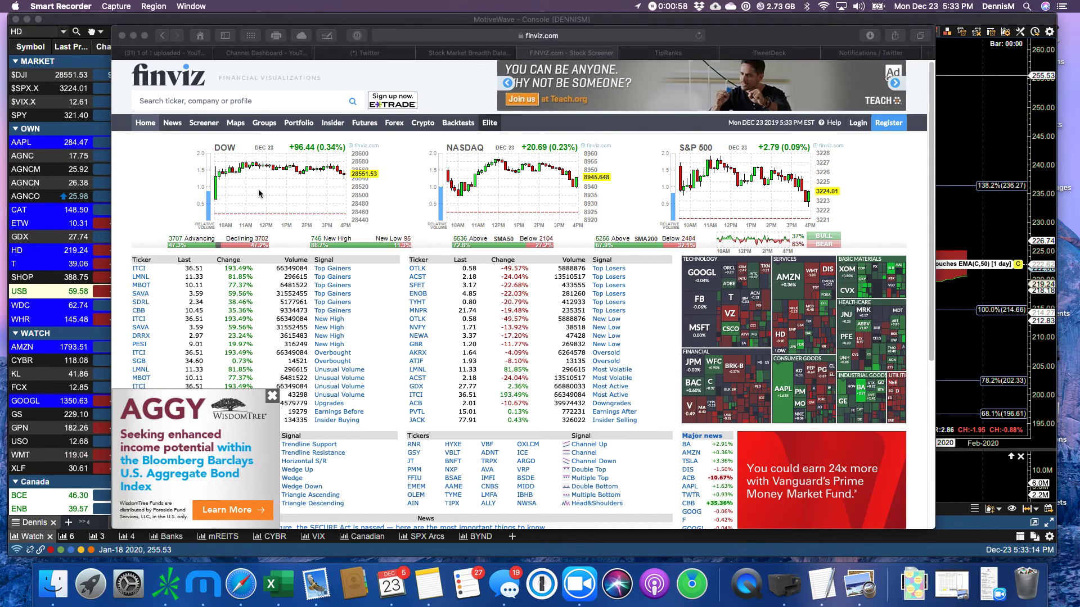
mouse_move(1044, 52)
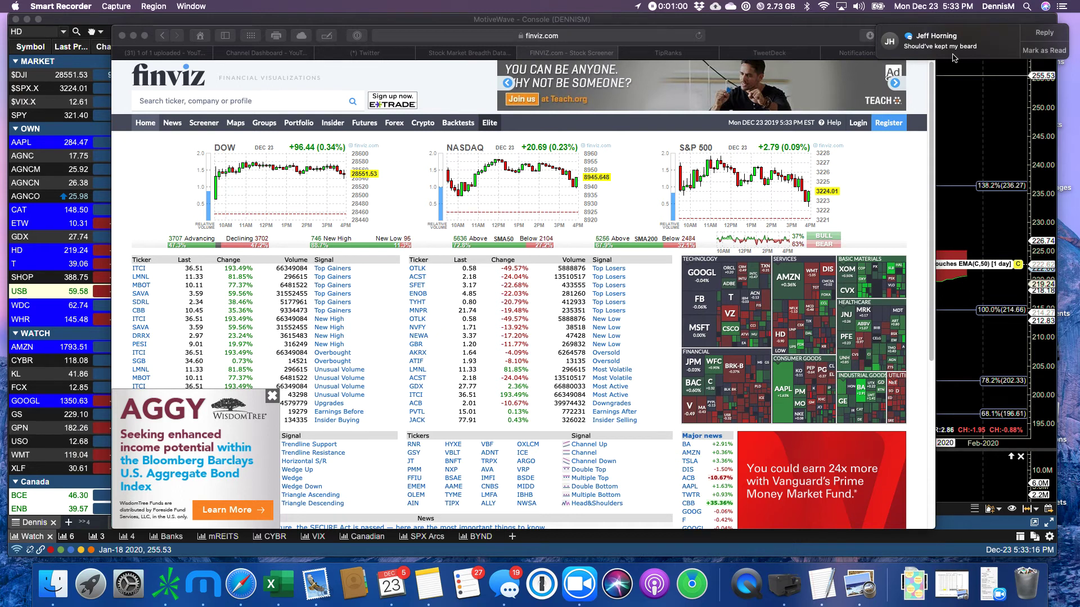
click(1044, 51)
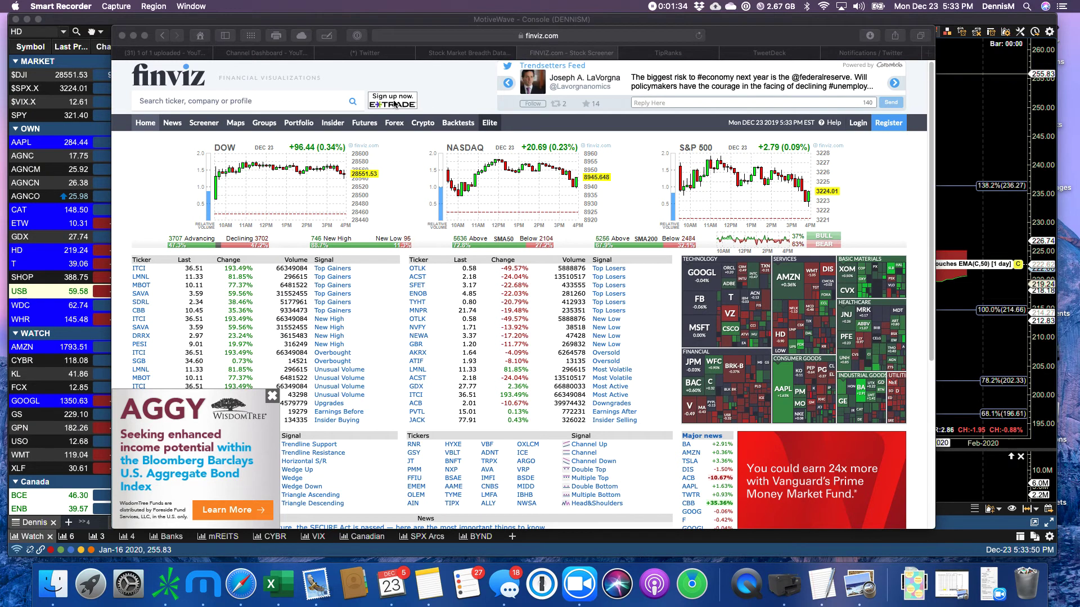
Switch to the McClellan Stock Market Breadth Data page and reload it
click(464, 53)
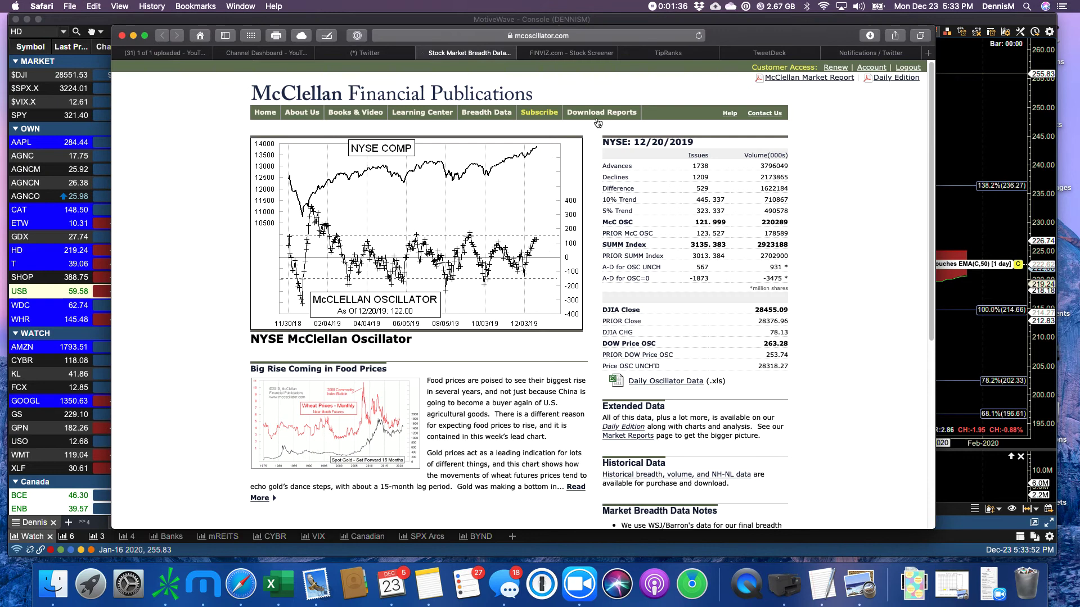
click(699, 36)
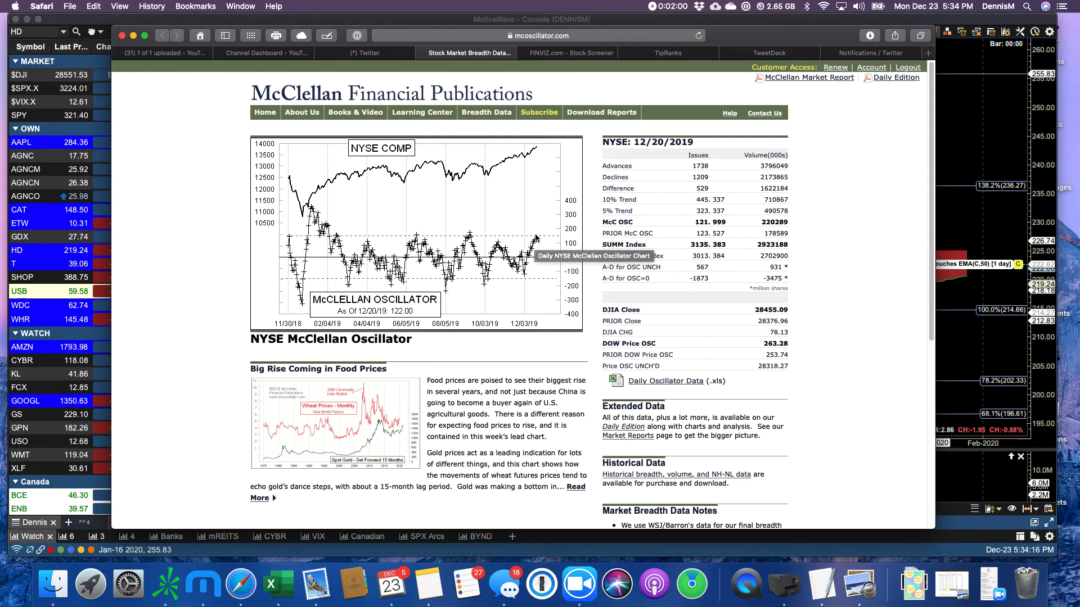
Close the Home Depot chart in MotiveWave, accepting that its active alerts are deactivated
click(28, 93)
key(super+w)
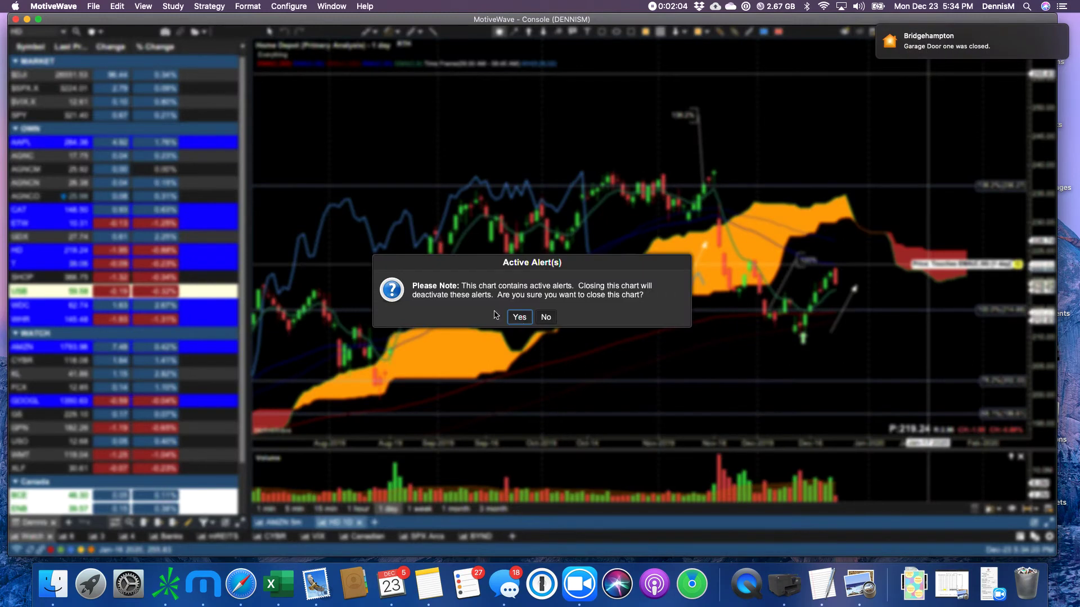
click(518, 317)
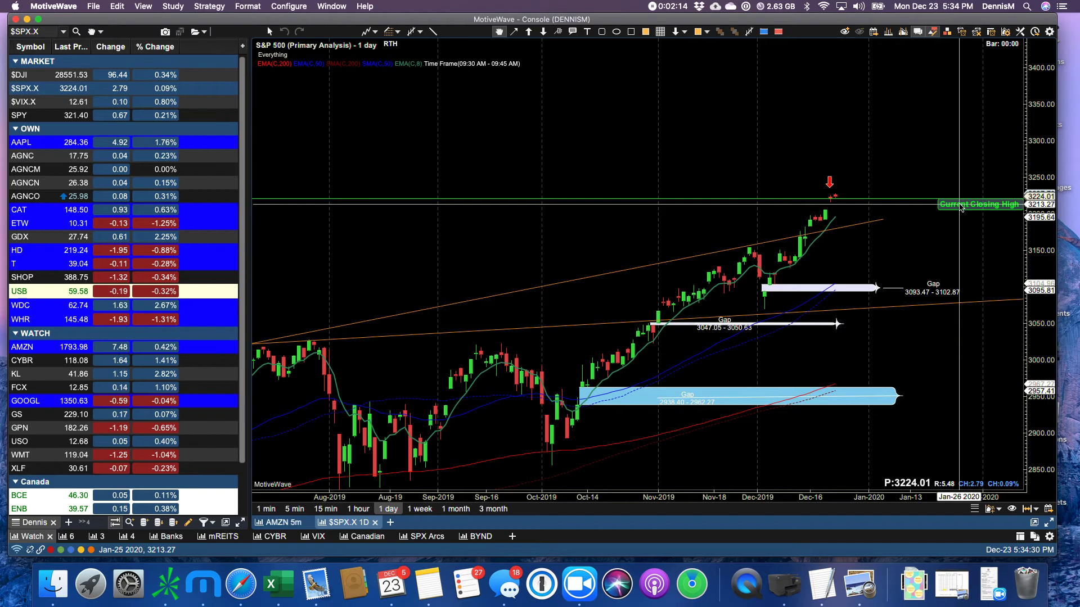
Raise the S&P 500 Current Closing High line to 3224.01 and frame the chart from mid-2016
drag(960, 207, 964, 200)
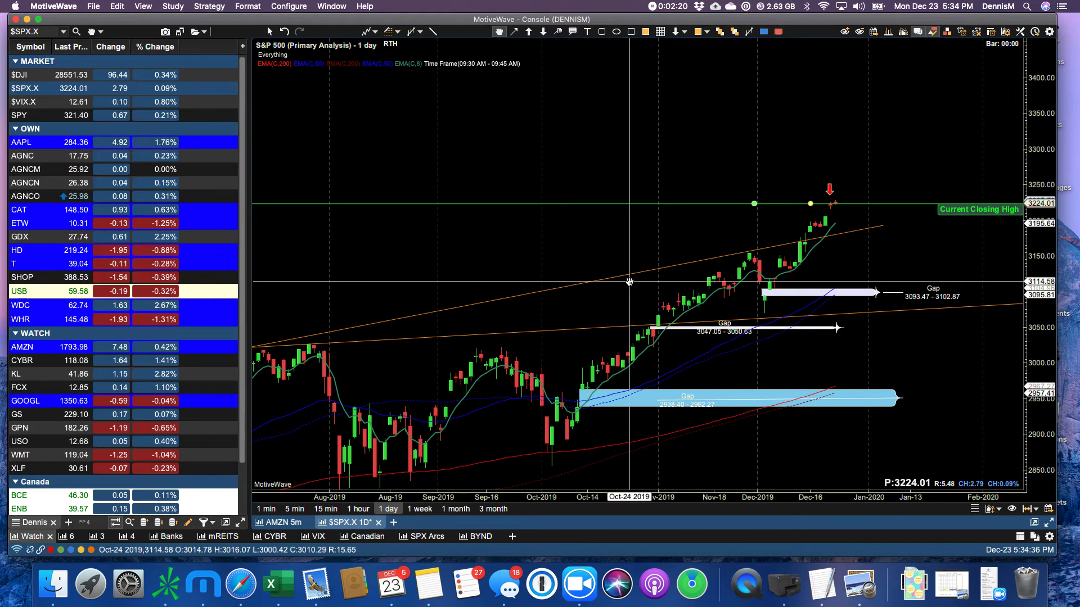
scroll(819, 300, up, 3)
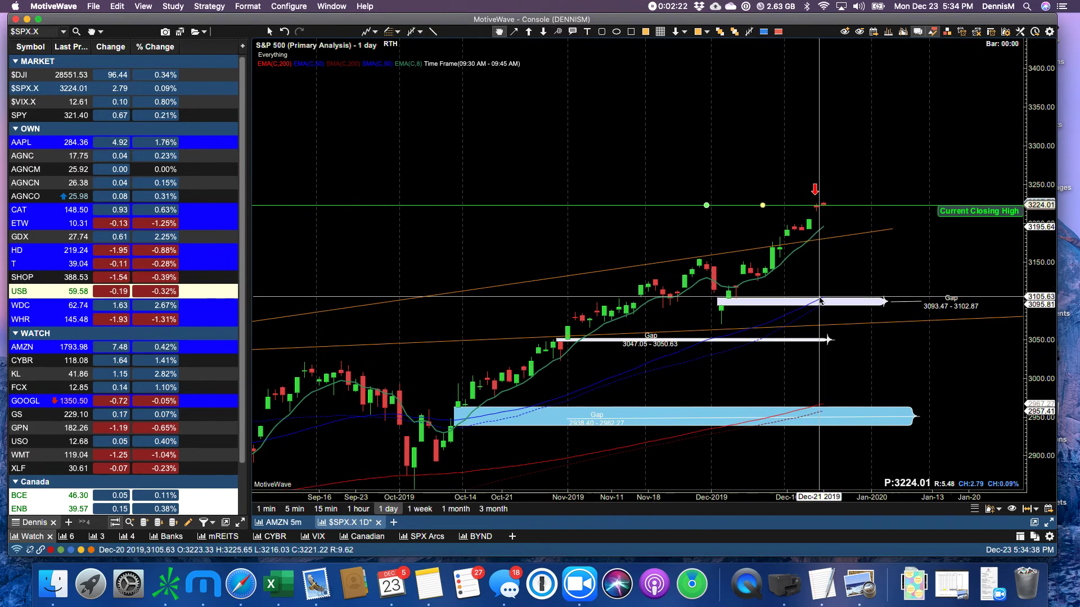
scroll(820, 300, down, 5)
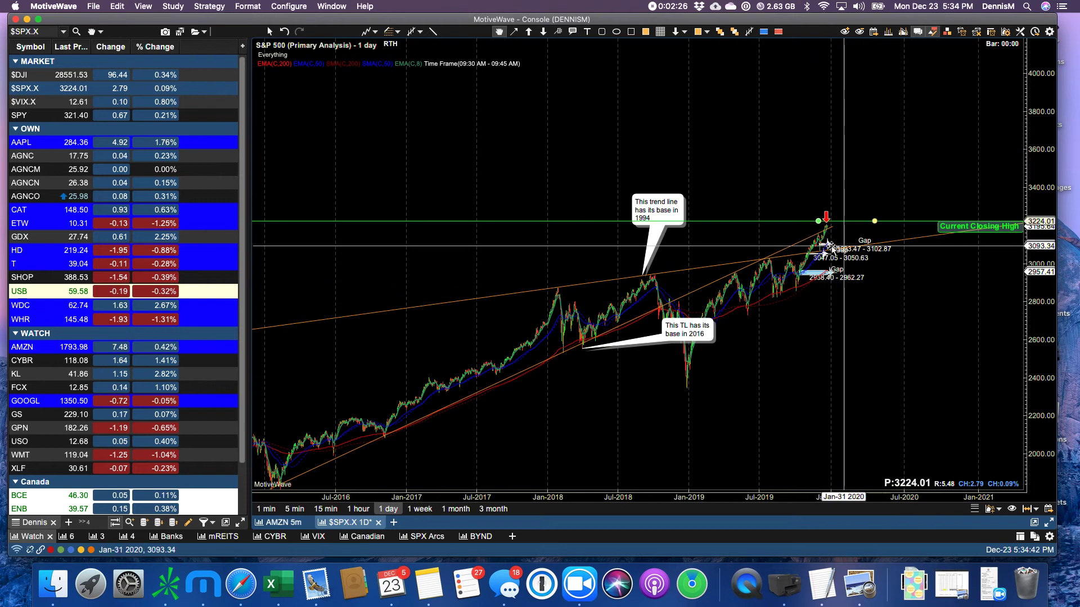
scroll(830, 247, up, 4)
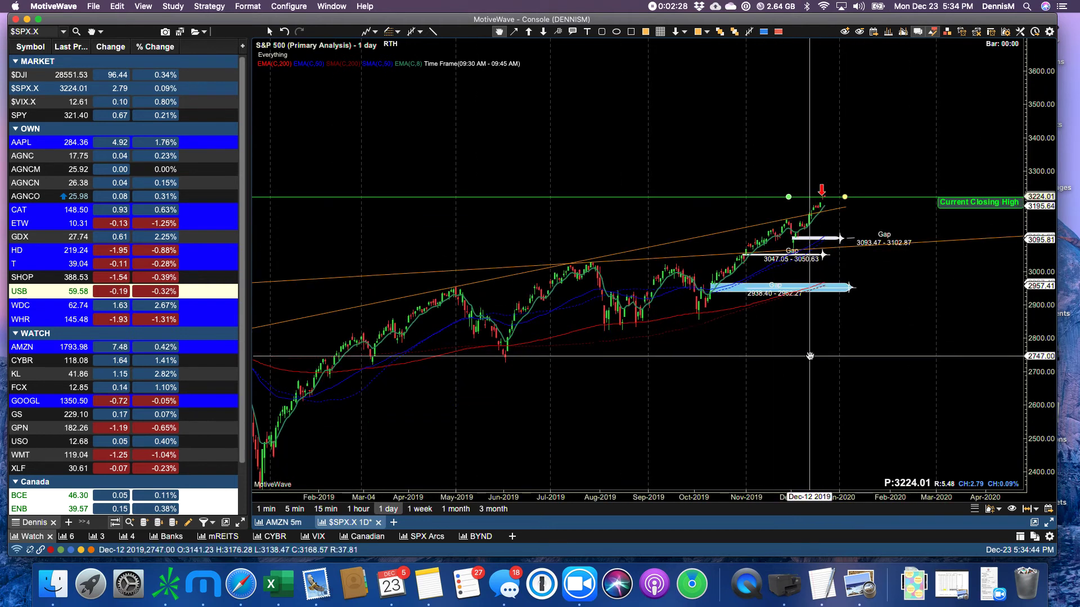
scroll(810, 356, up, 4)
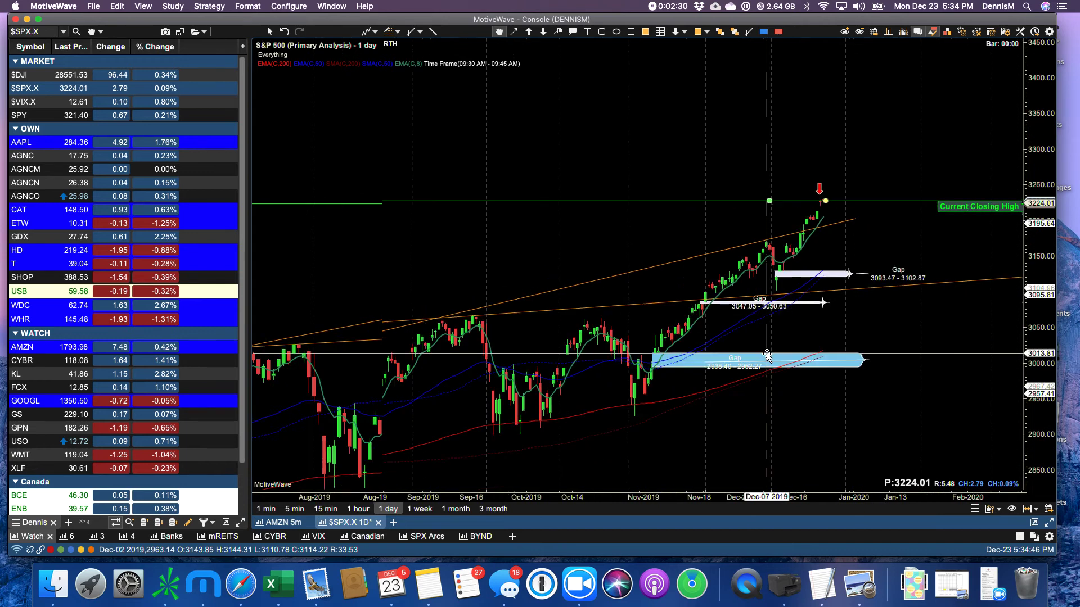
scroll(768, 356, down, 5)
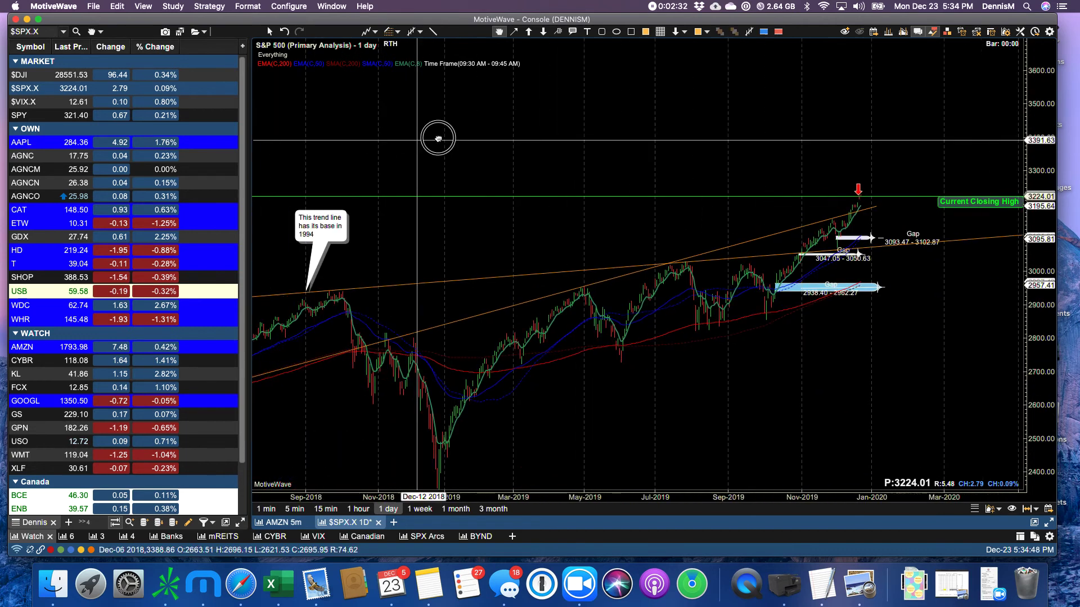
scroll(438, 138, down, 5)
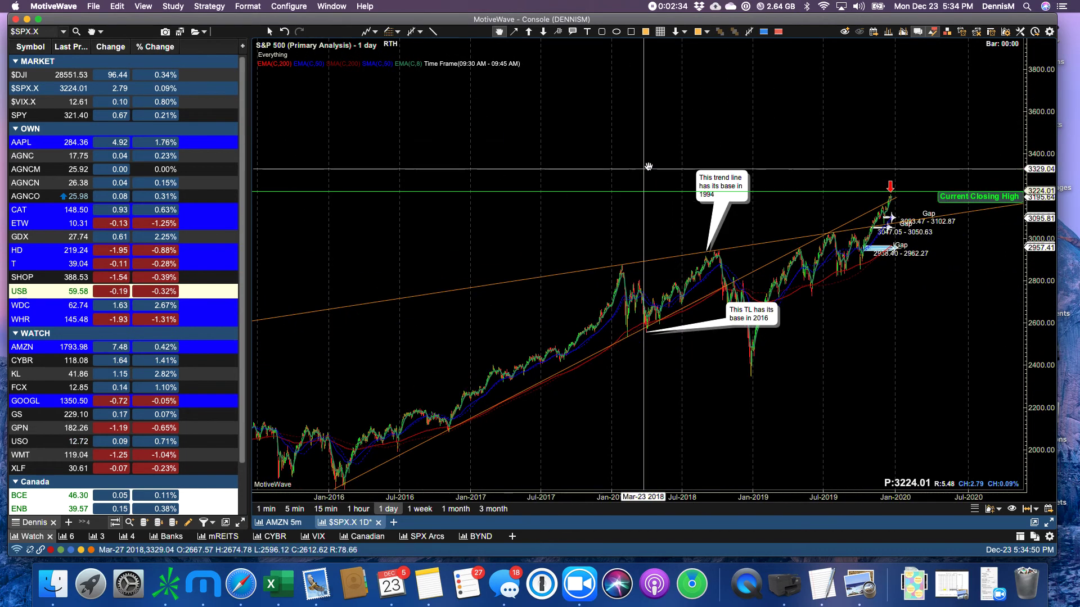
drag(721, 141, 618, 142)
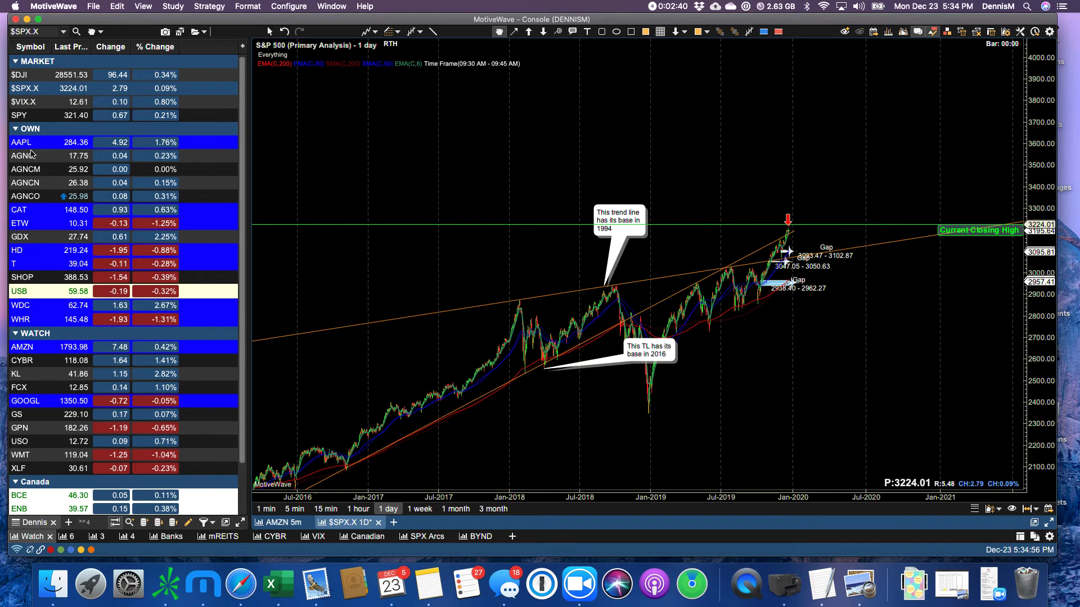
Switch to the AAPL daily chart and drag its Closing high line up to 284.36
click(33, 142)
scroll(607, 196, up, 5)
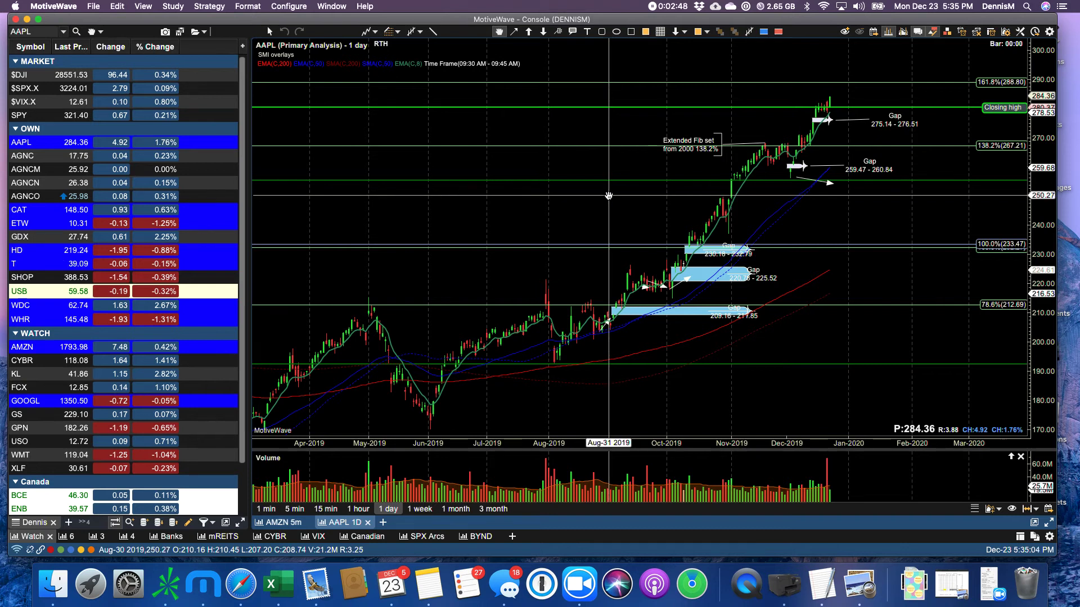
click(994, 107)
drag(994, 108, 989, 97)
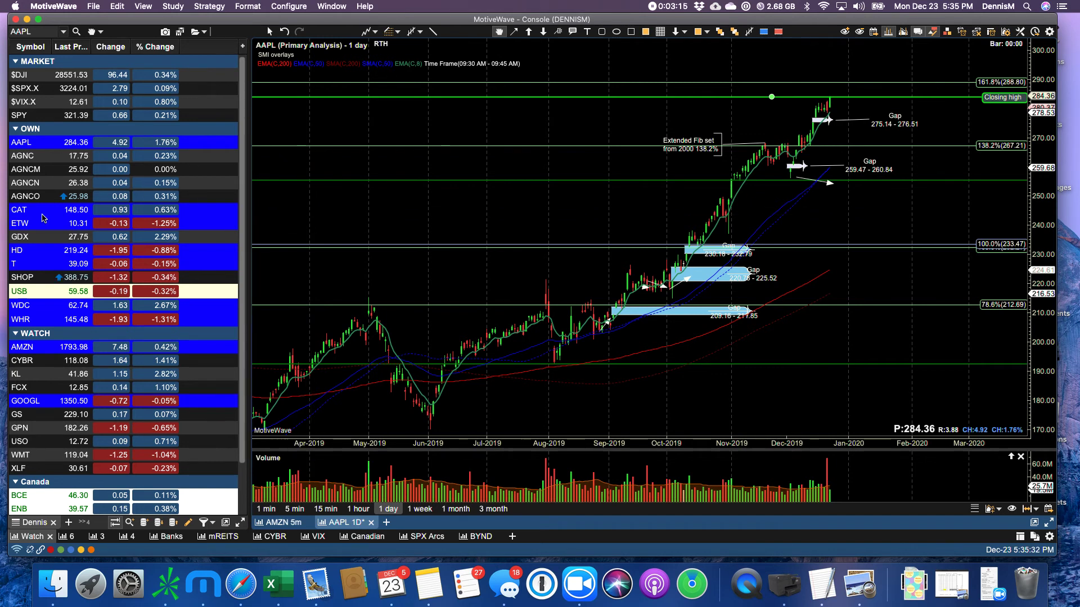
Close the Home Depot chart, confirming despite its active alerts
click(23, 251)
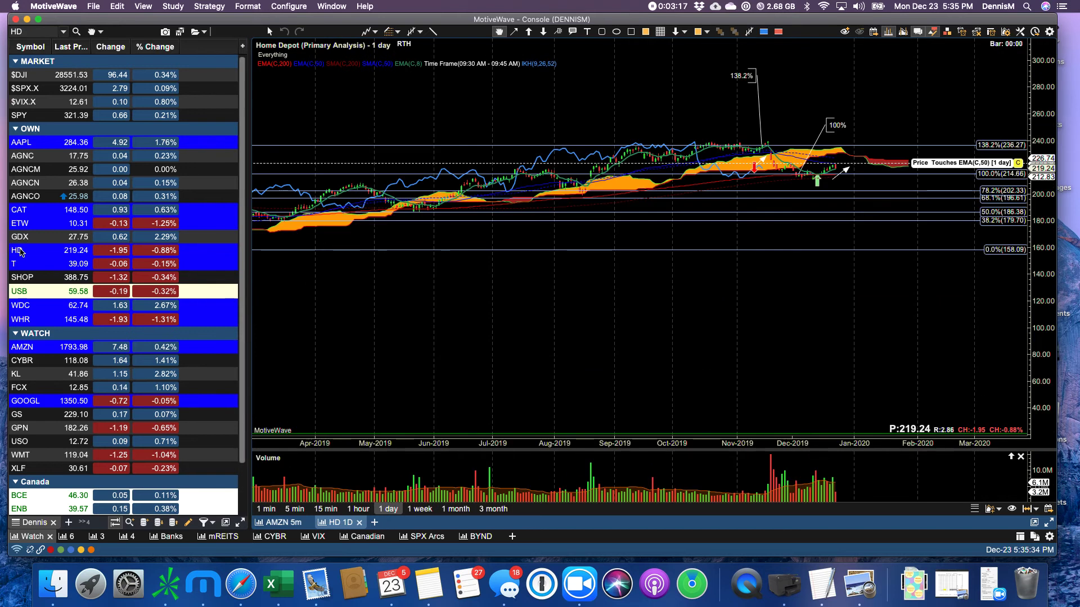
click(21, 223)
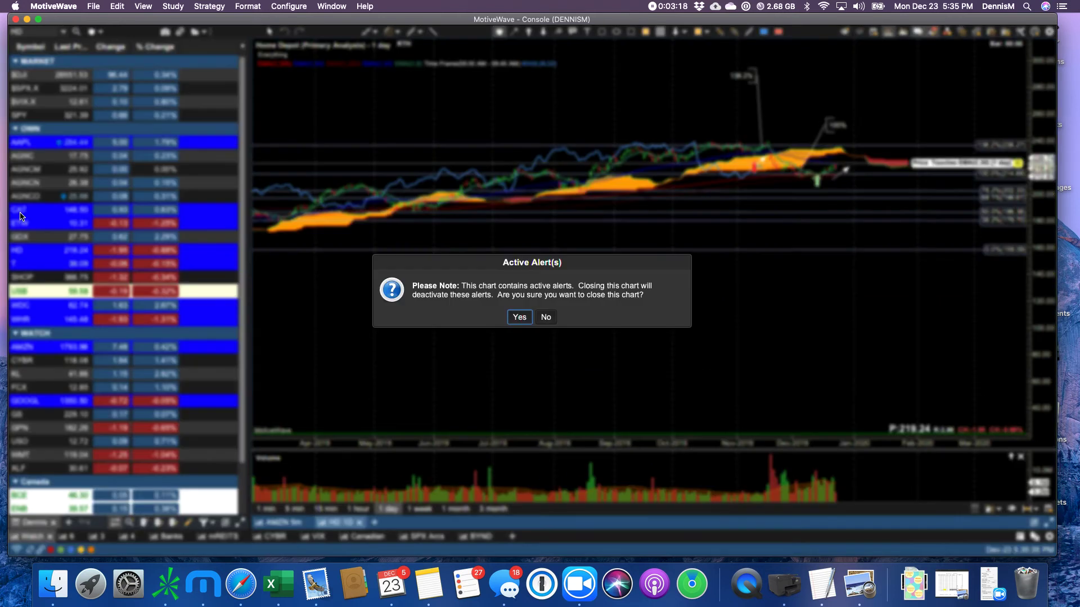
click(520, 317)
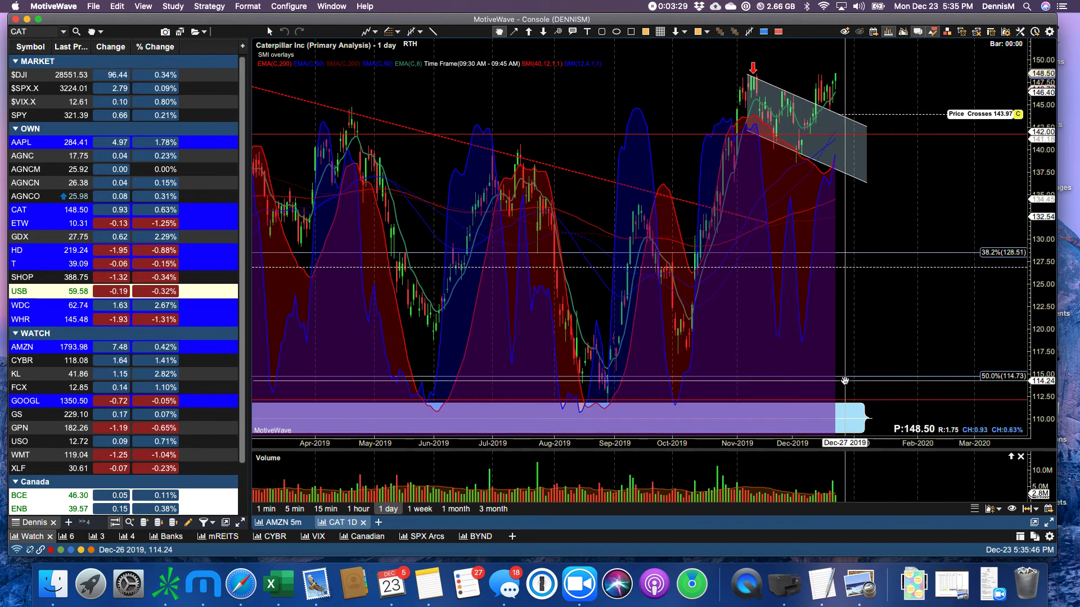
Close the Caterpillar daily chart and confirm deactivating its alerts
scroll(871, 488, left, 10)
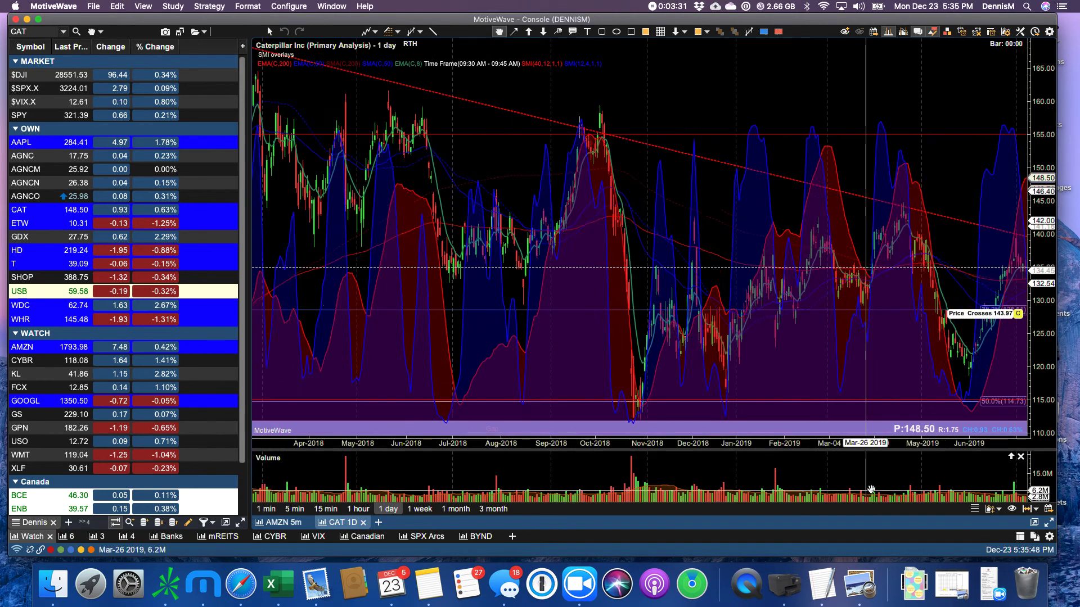
scroll(871, 488, right, 8)
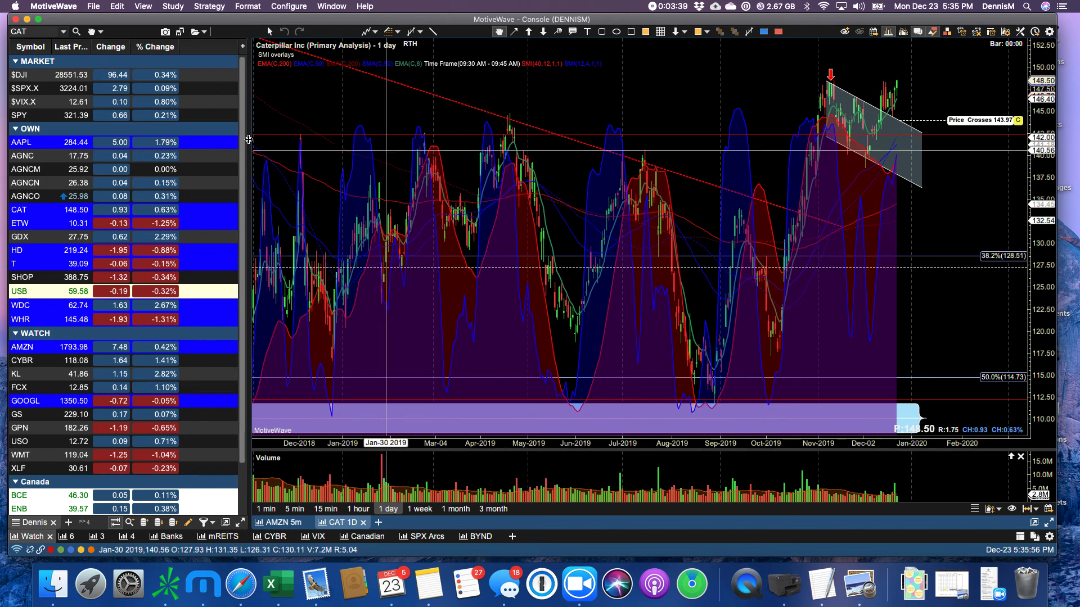
key(super+w)
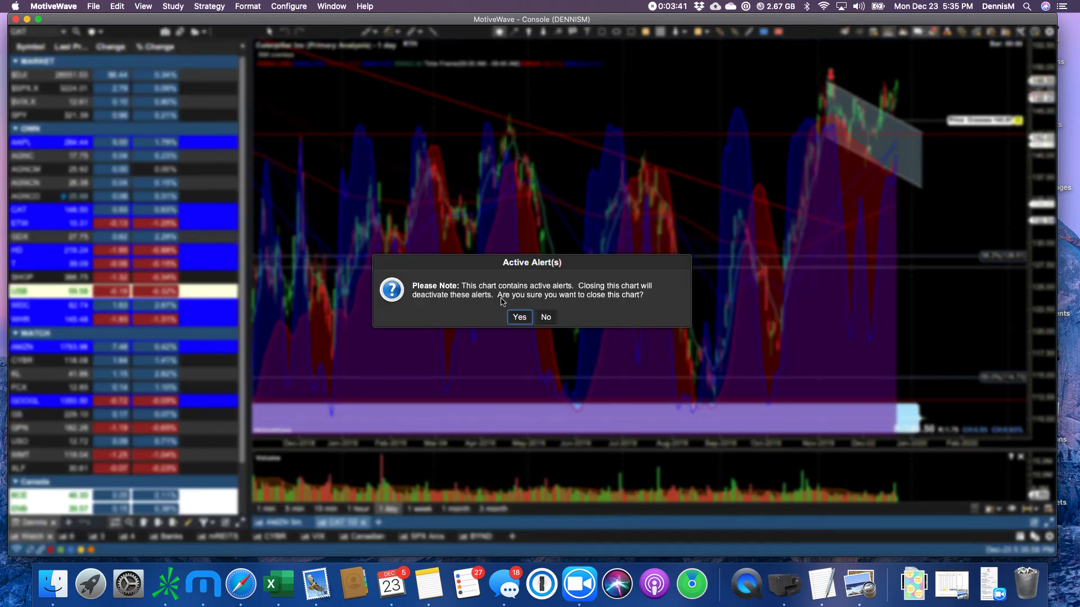
click(514, 319)
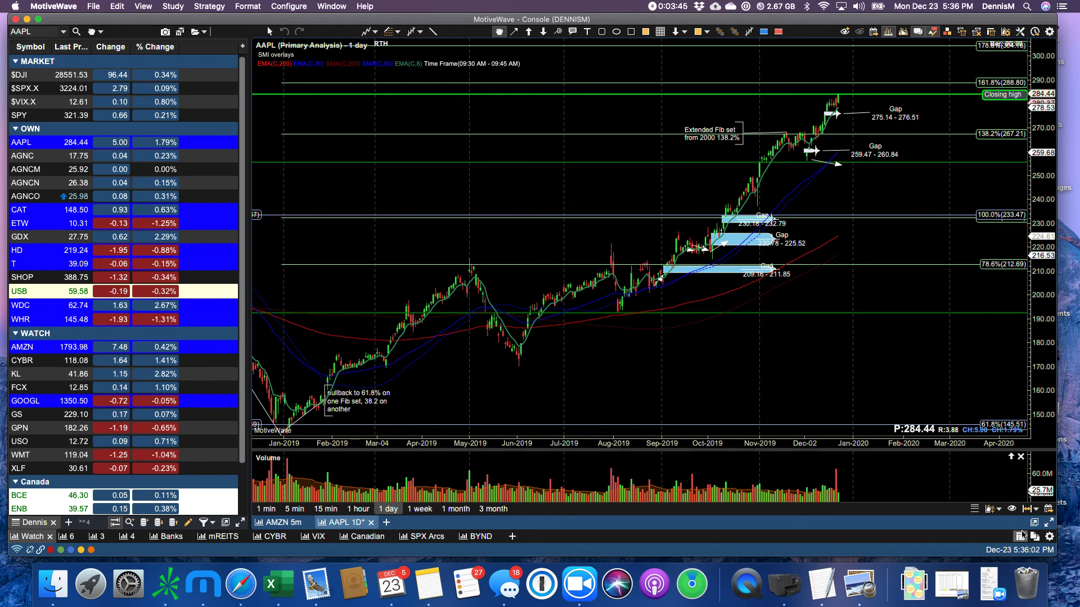
Choose the SMI overlays template from the chart-template menu for the AAPL chart
click(999, 510)
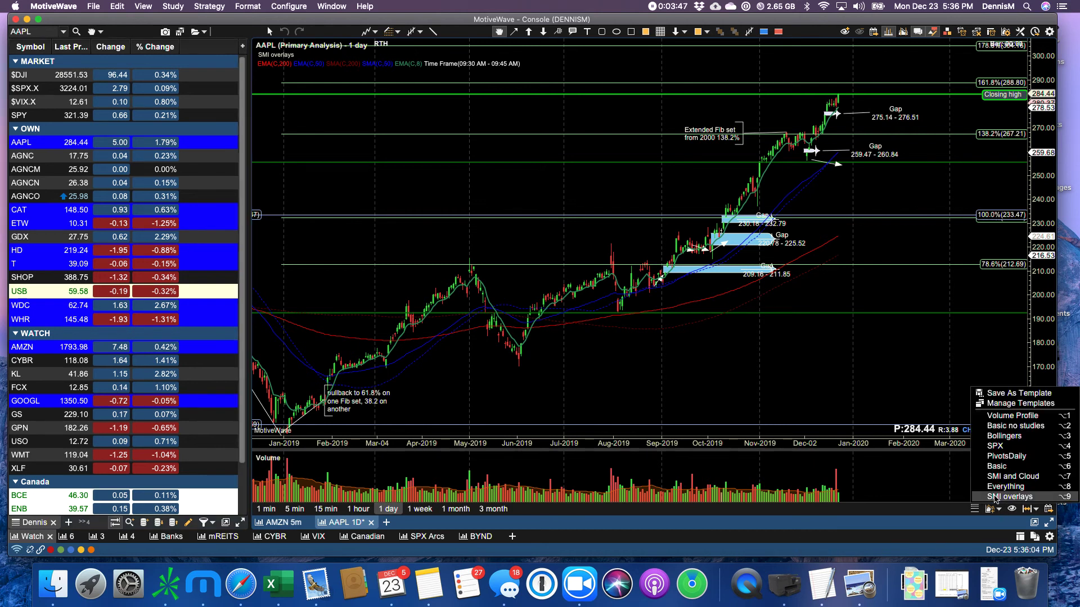
click(996, 497)
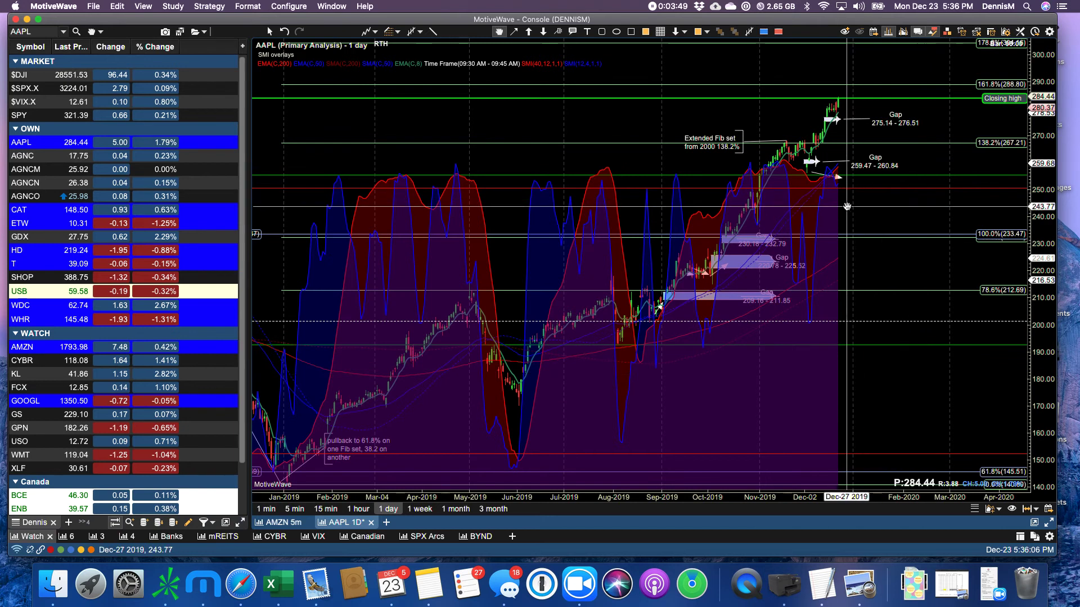
scroll(882, 206, up, 1)
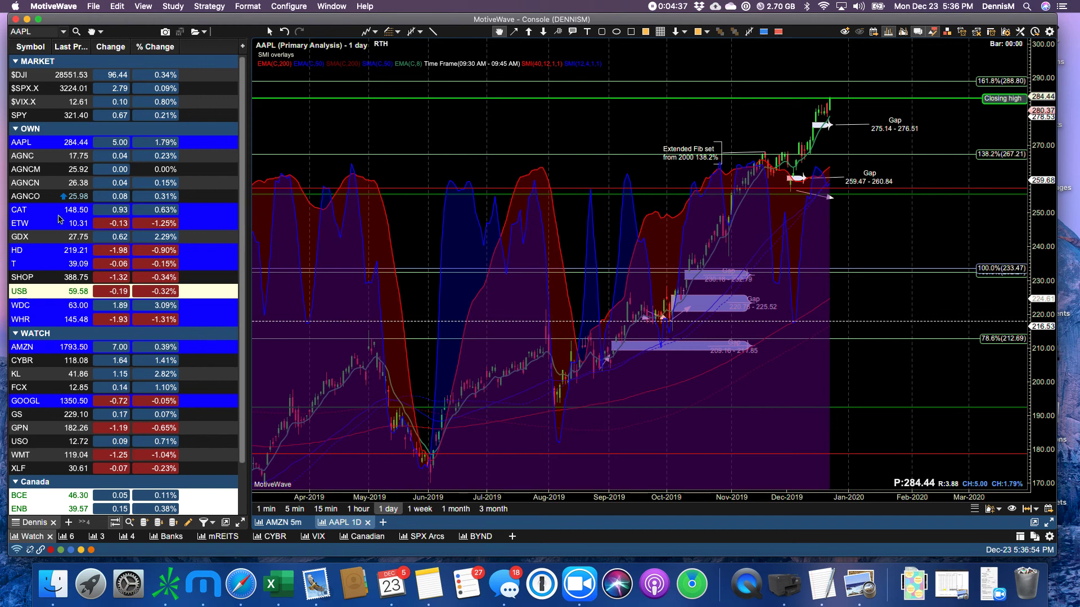
Show the Home Depot daily chart, panned to leave room past the last bar
click(18, 250)
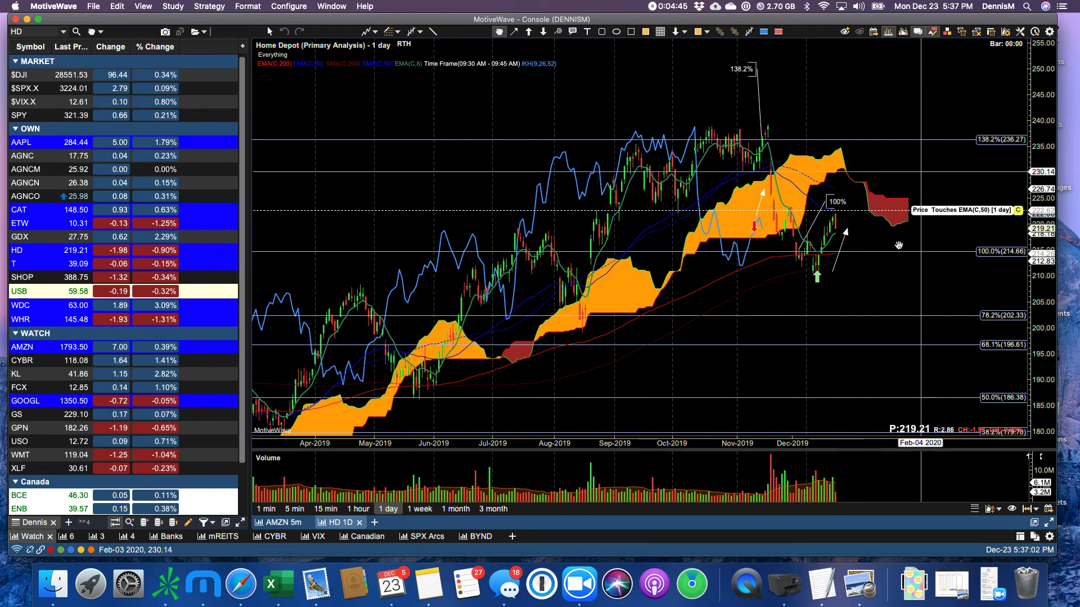
scroll(880, 323, up, 3)
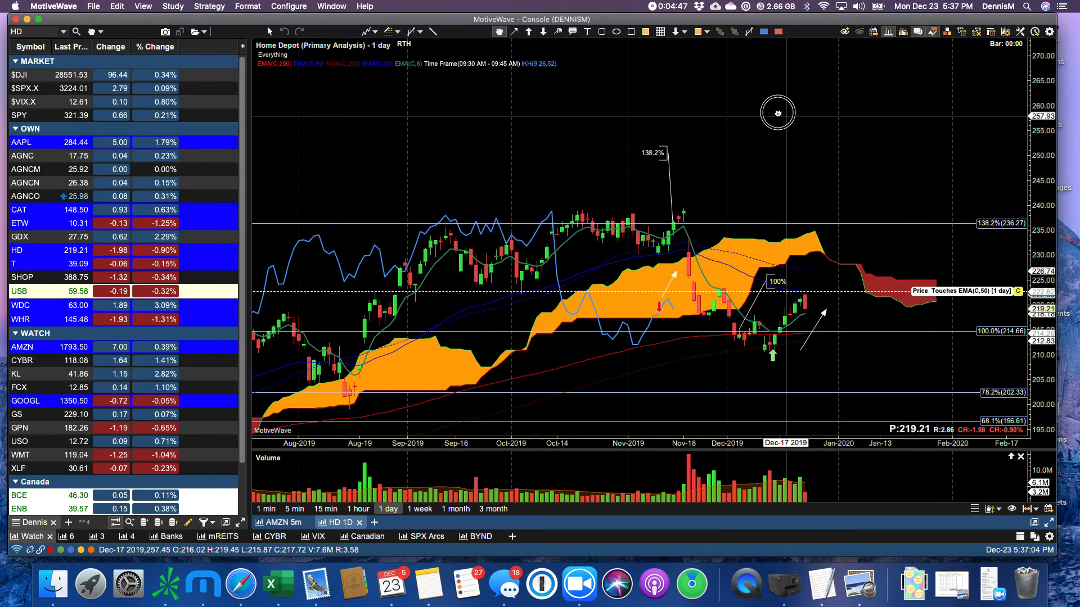
drag(776, 111, 748, 331)
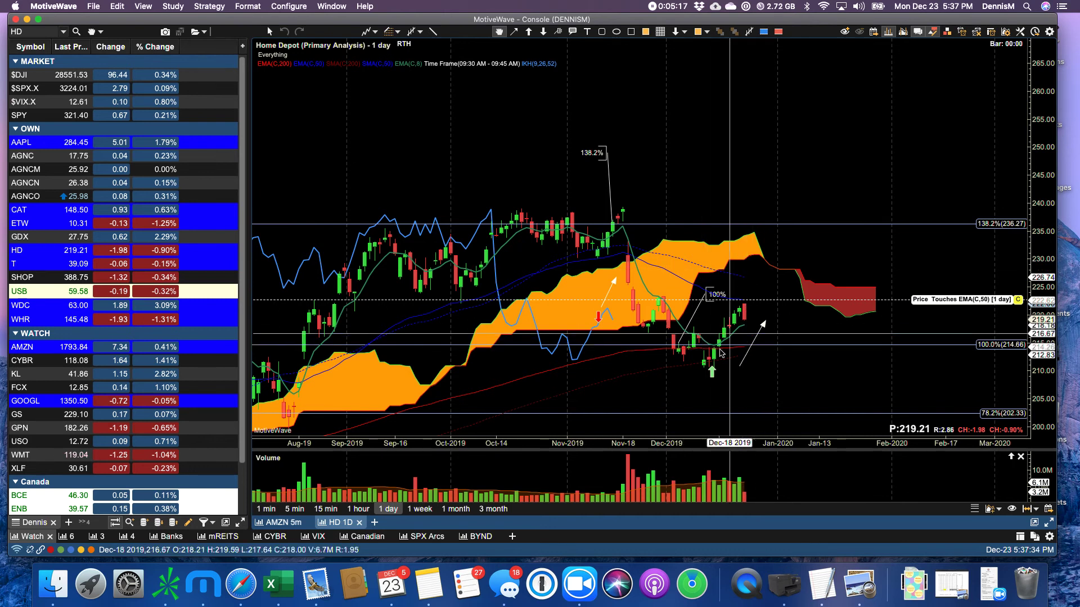
Stretch the Dec-16 projection arrow's tip up to about 227.6 near Jan-03
mouse_move(735, 313)
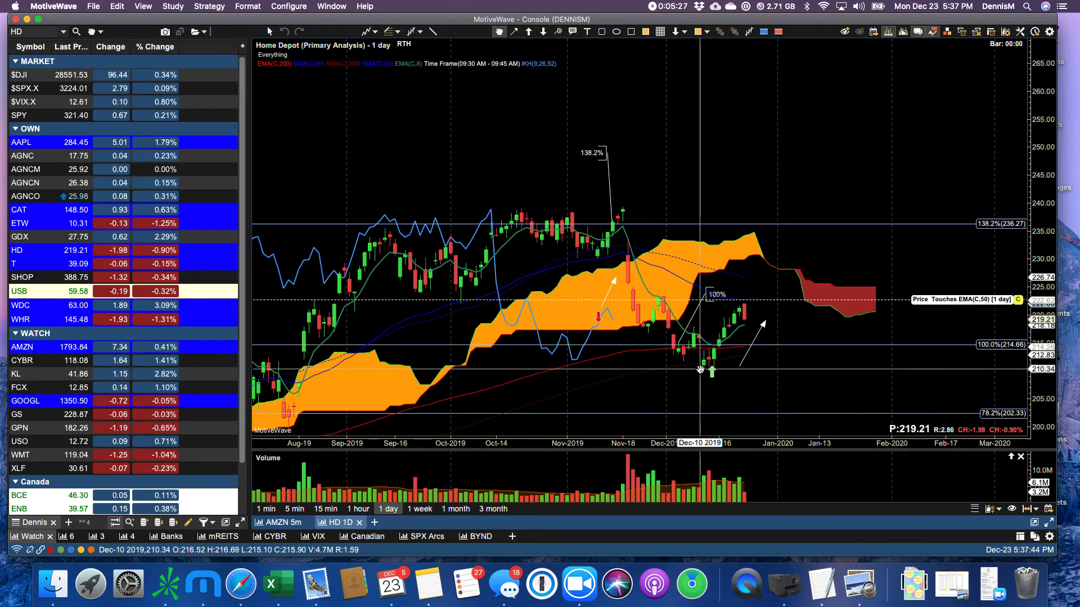
click(765, 324)
drag(765, 324, 786, 272)
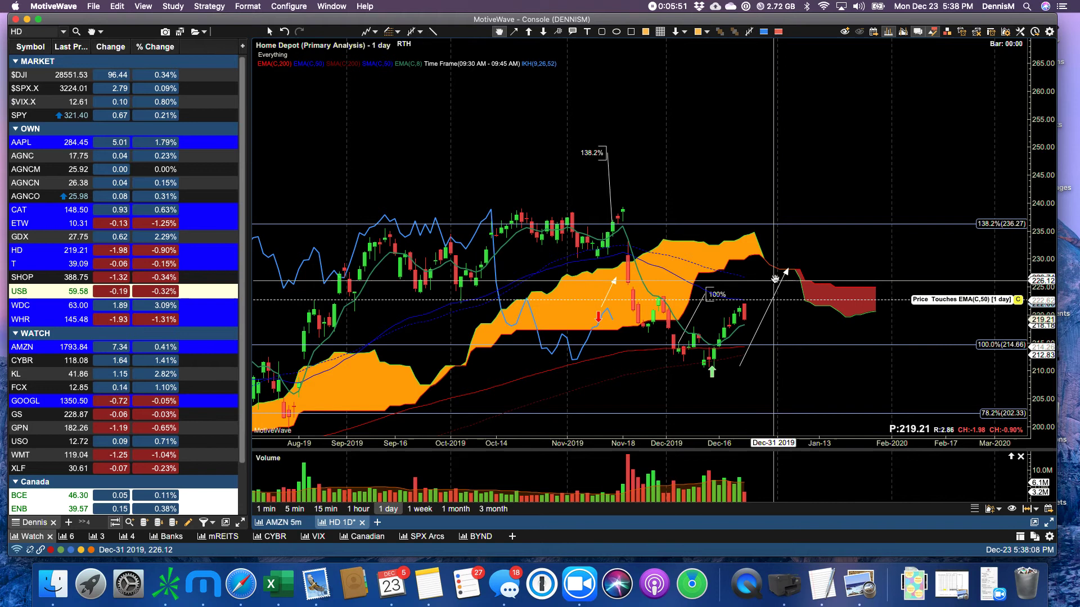
right_click(779, 274)
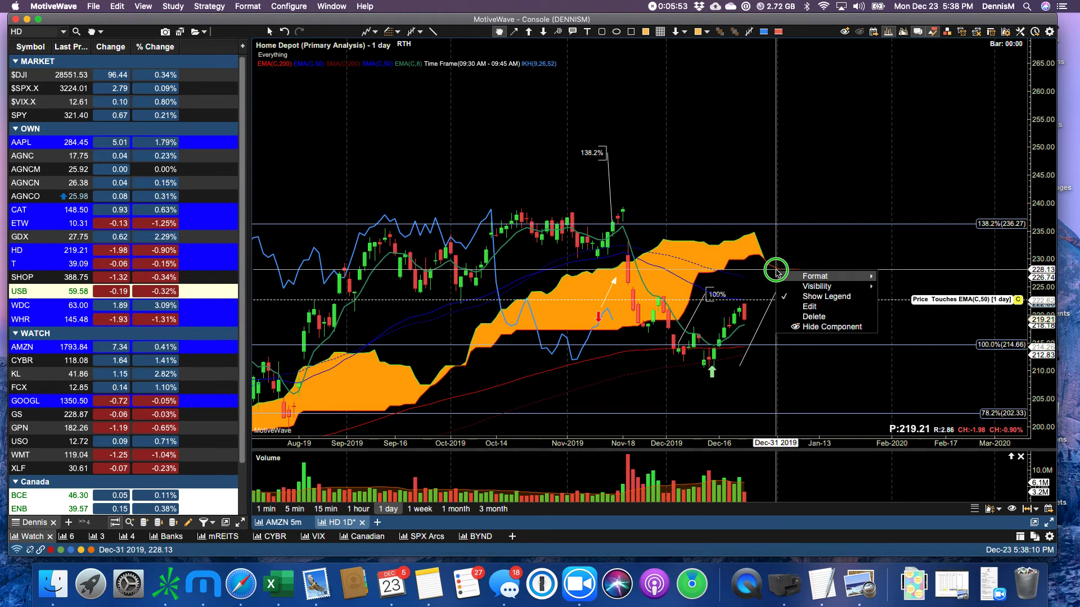
Close the HD 1D chart and confirm removing its alerts, revealing the T chart
click(23, 266)
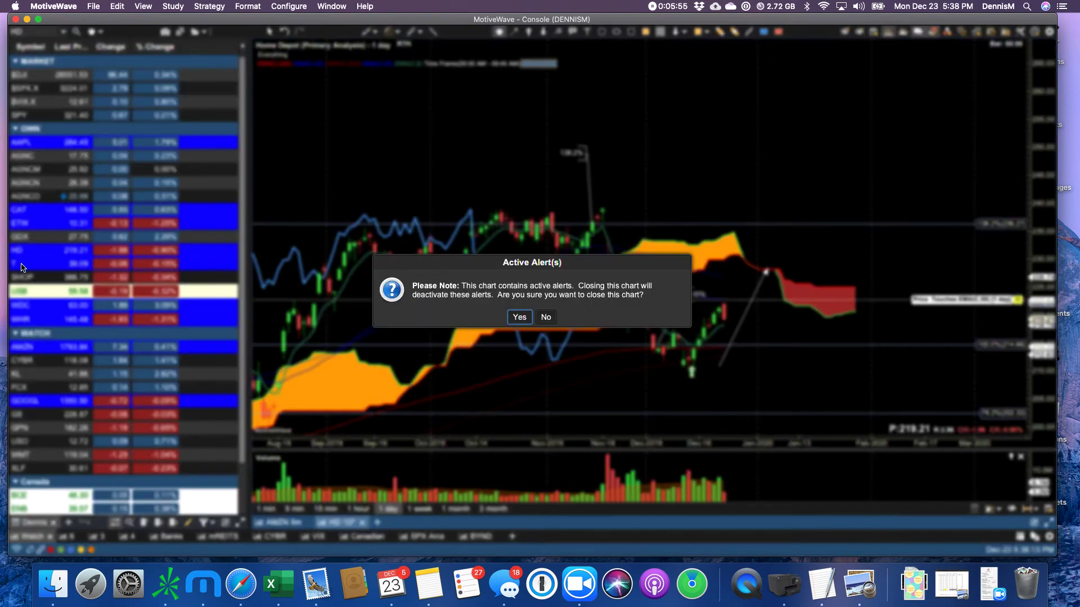
click(517, 318)
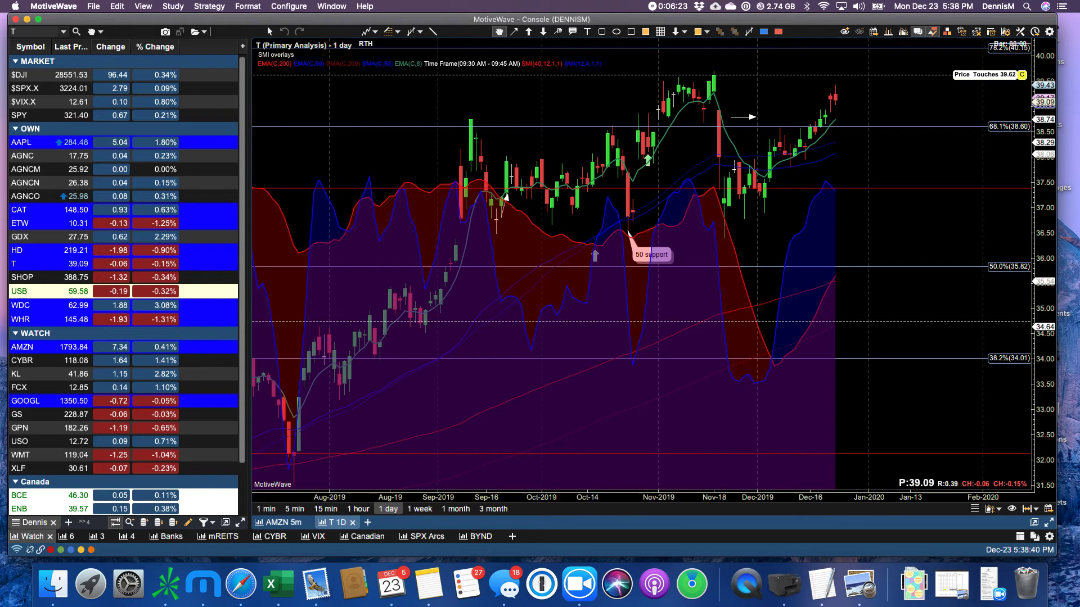
Switch to the WDC chart and delete its Gap 57.32–62.10 rectangle
click(40, 308)
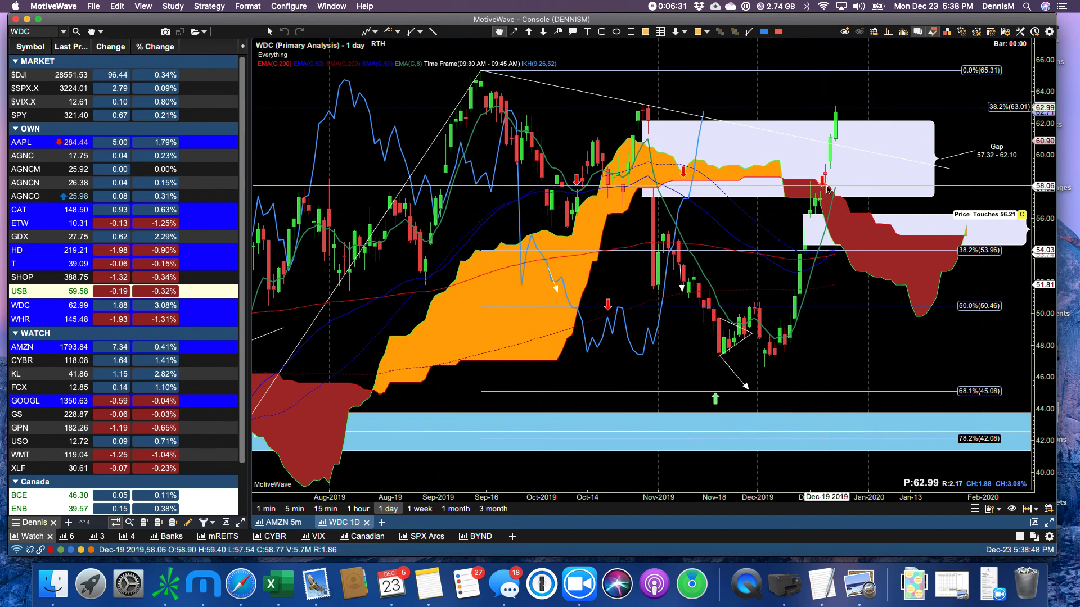
click(883, 161)
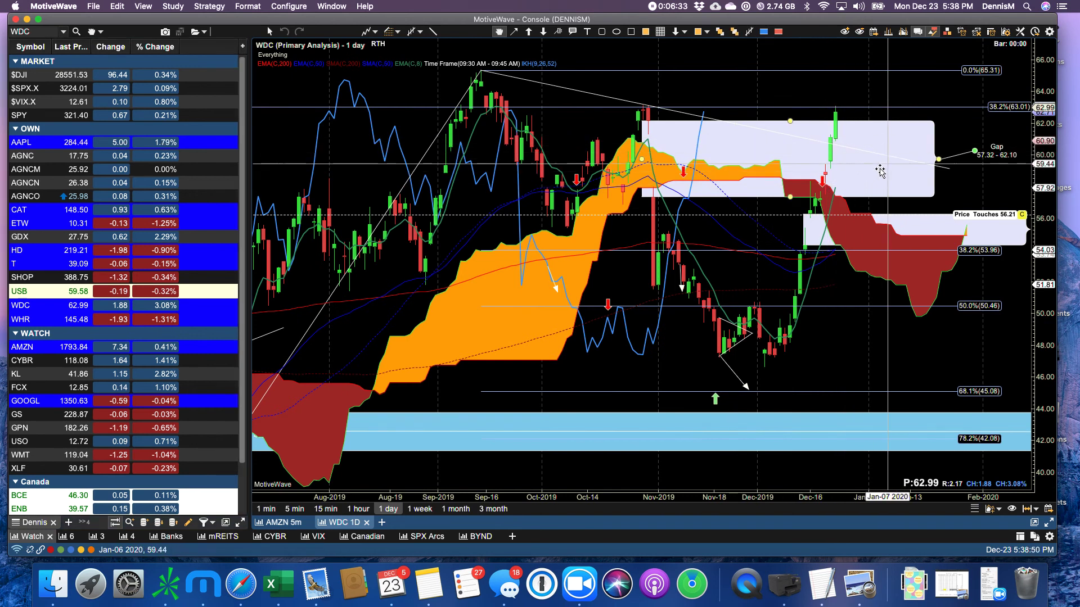
key(Delete)
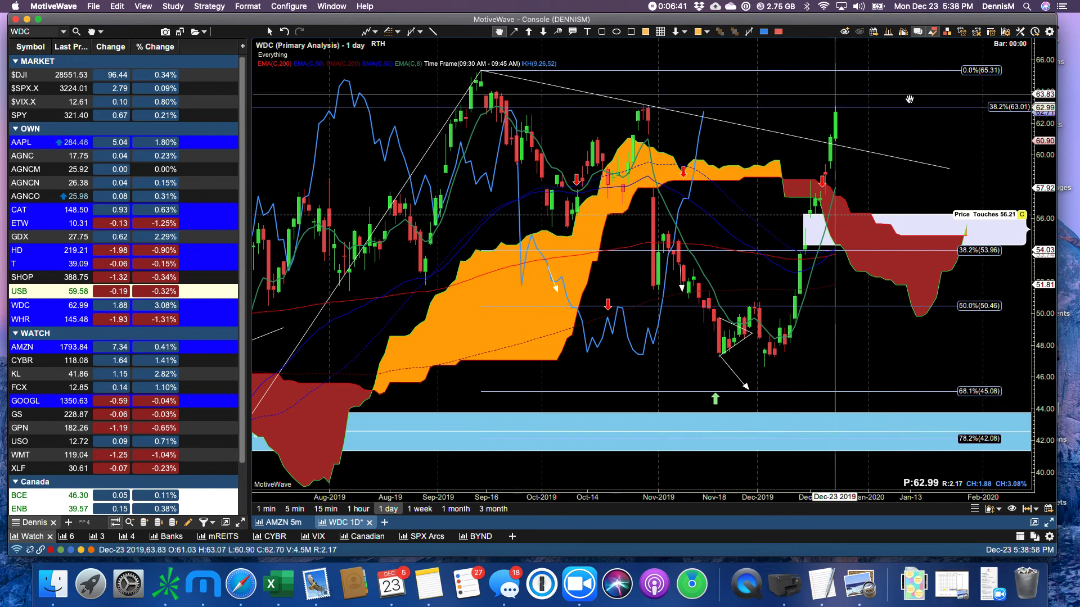
right_click(1041, 109)
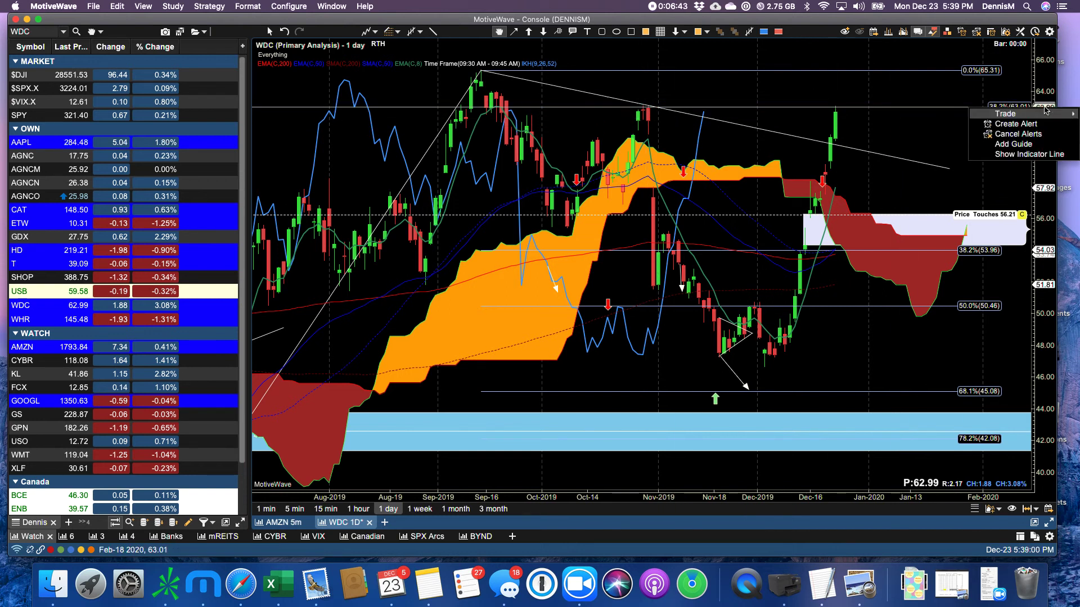
Create a Price Crosses 63.01 alert on WDC from the price level
click(1025, 128)
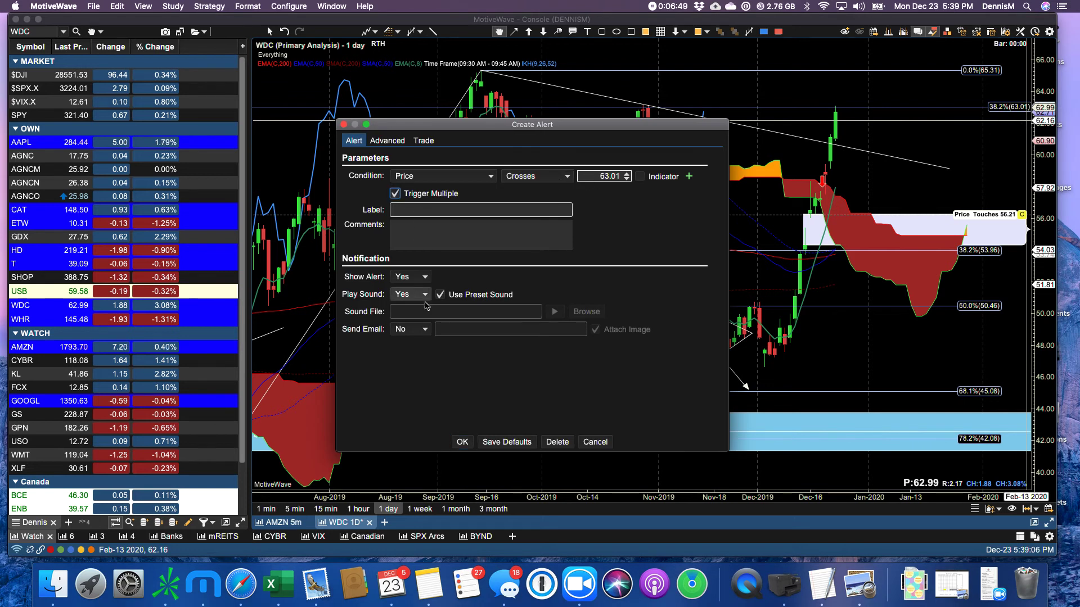
click(462, 443)
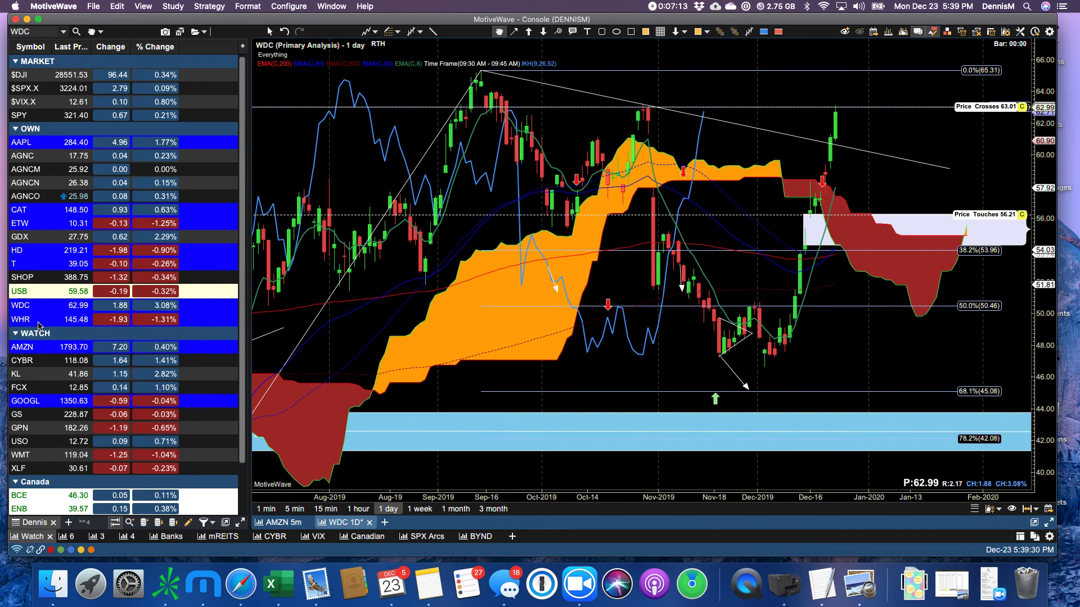
Switch to WHR and pan its daily chart back to July 2019 to review earlier bars
click(39, 320)
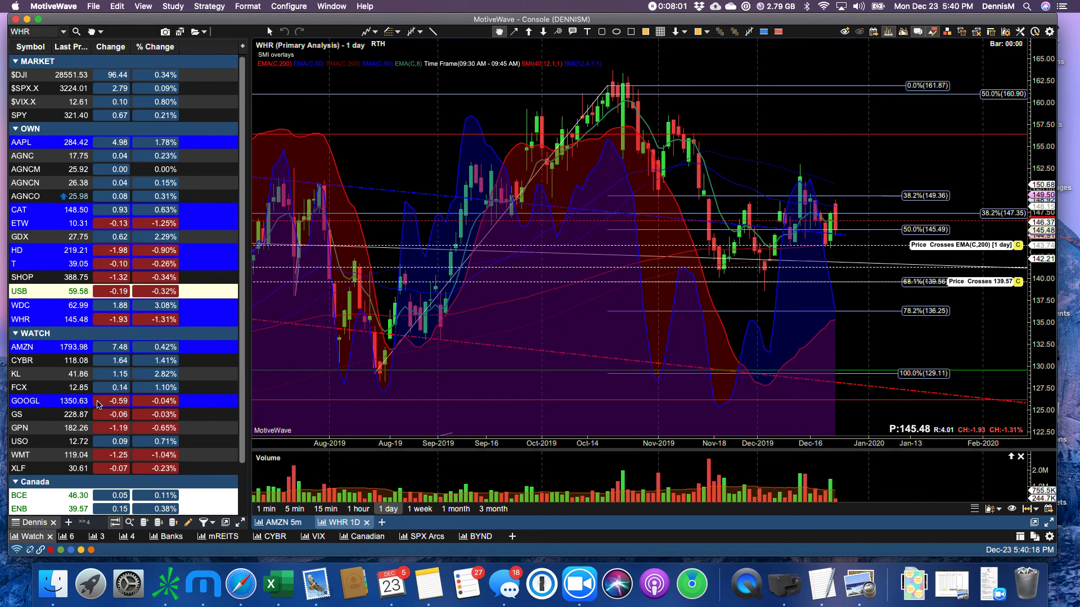
drag(352, 109, 417, 106)
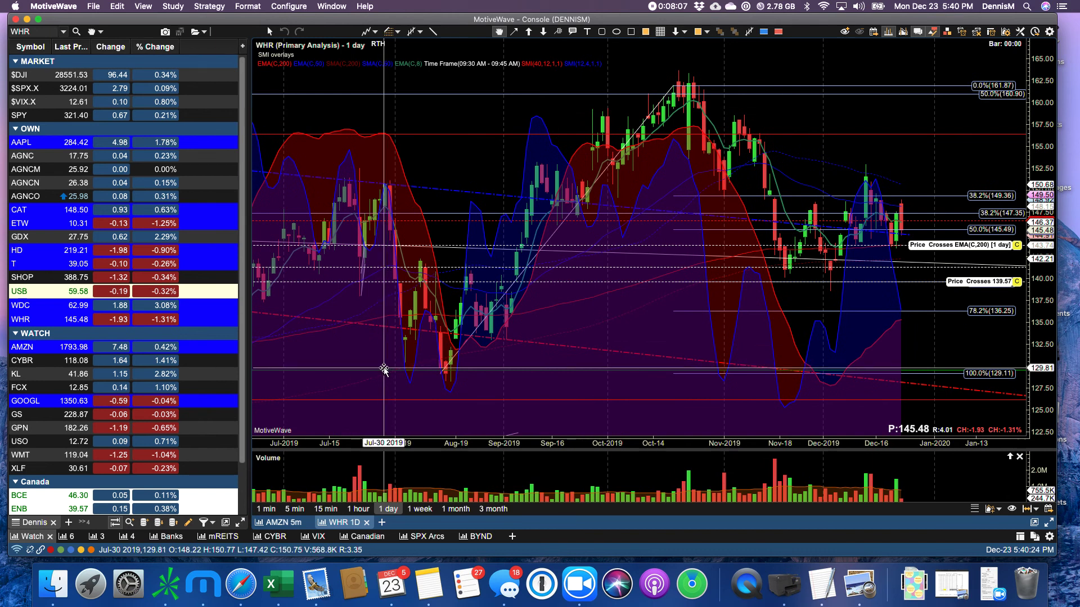
drag(386, 369, 388, 315)
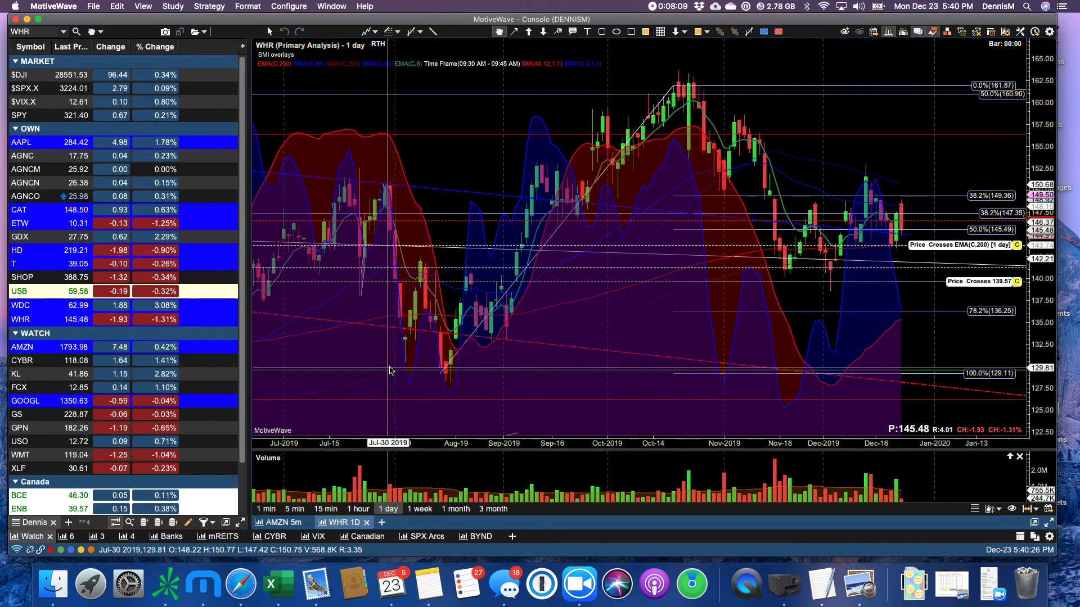
scroll(457, 112, down, 2)
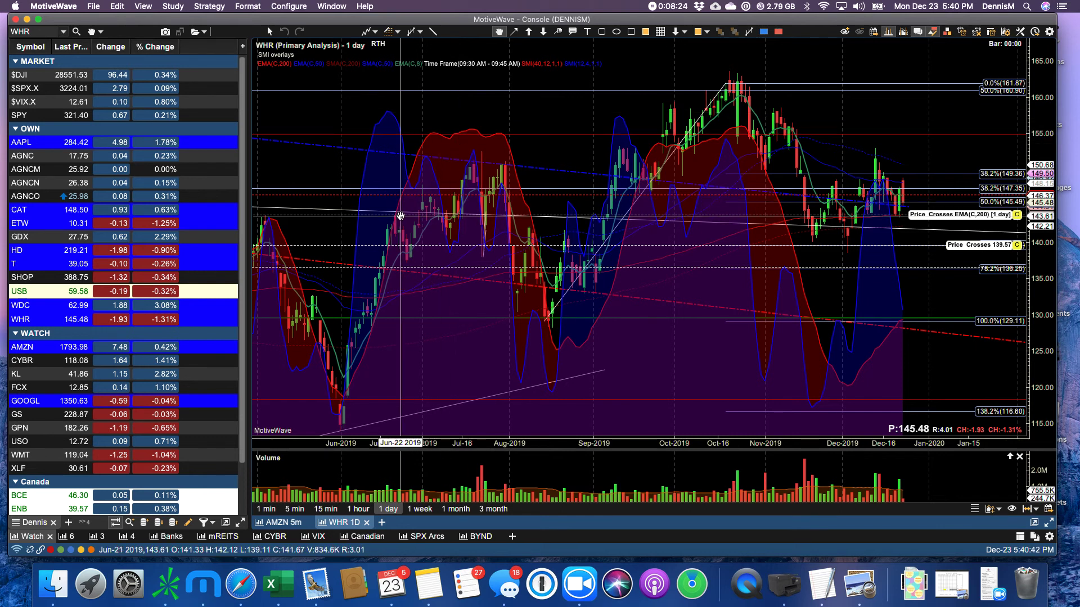
mouse_move(399, 212)
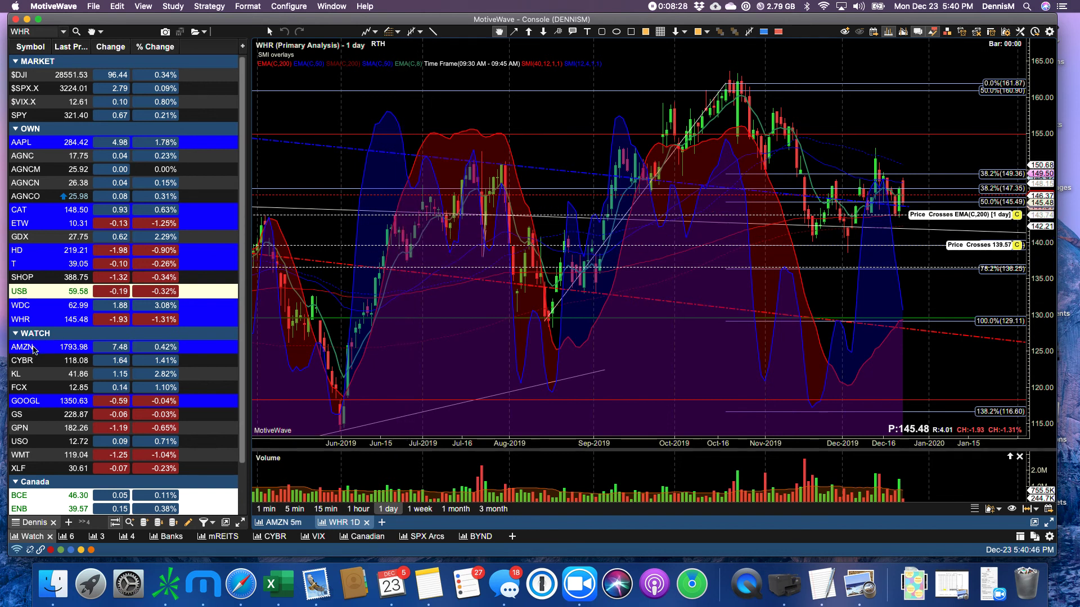
Close the WHR chart, confirming removal of its active alerts
key(super+w)
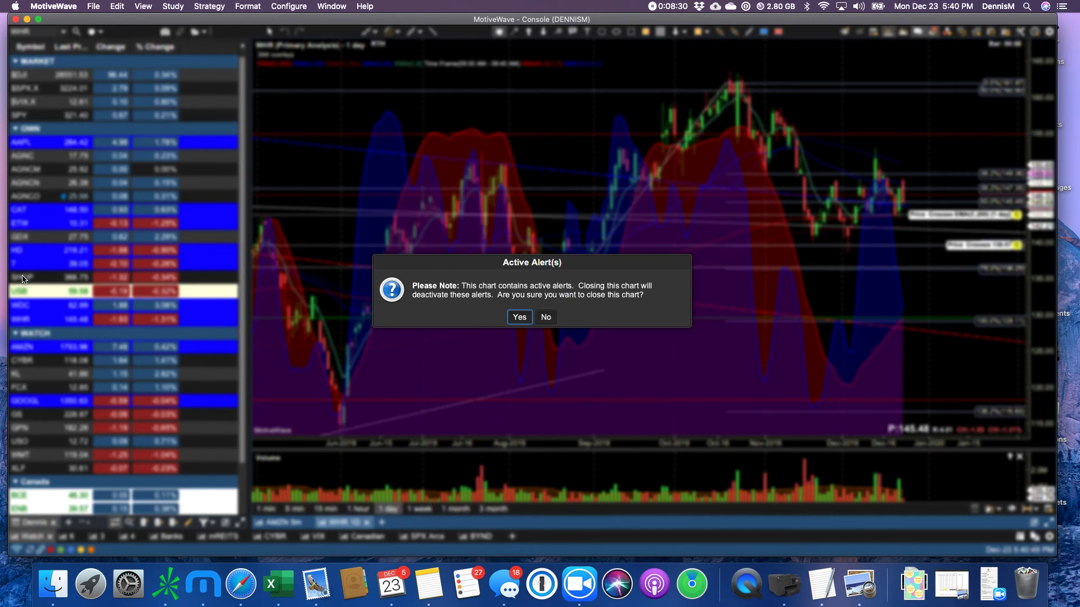
click(522, 318)
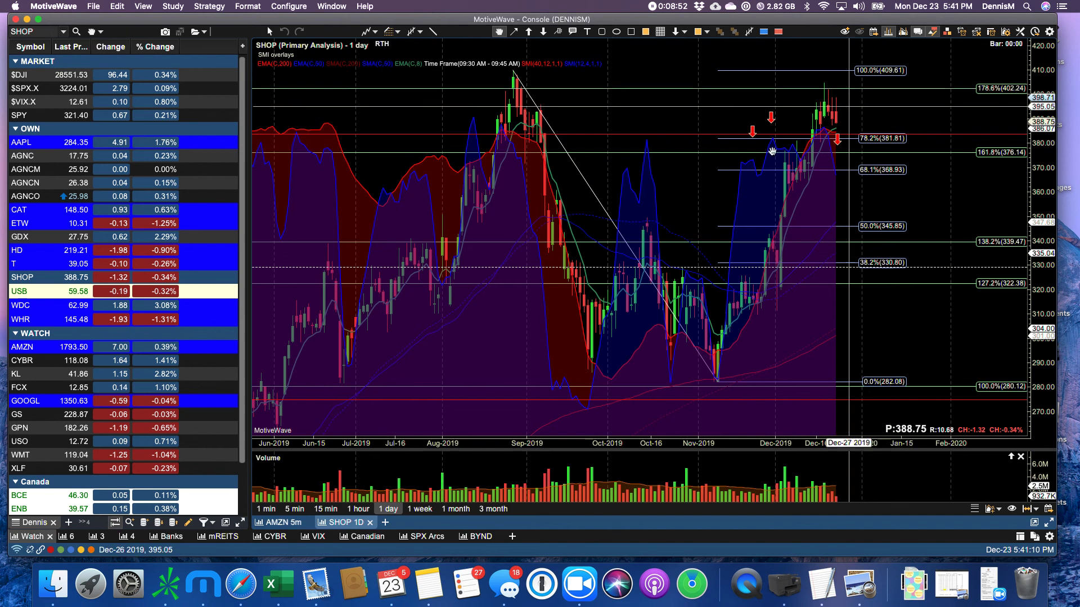
scroll(564, 253, down, 3)
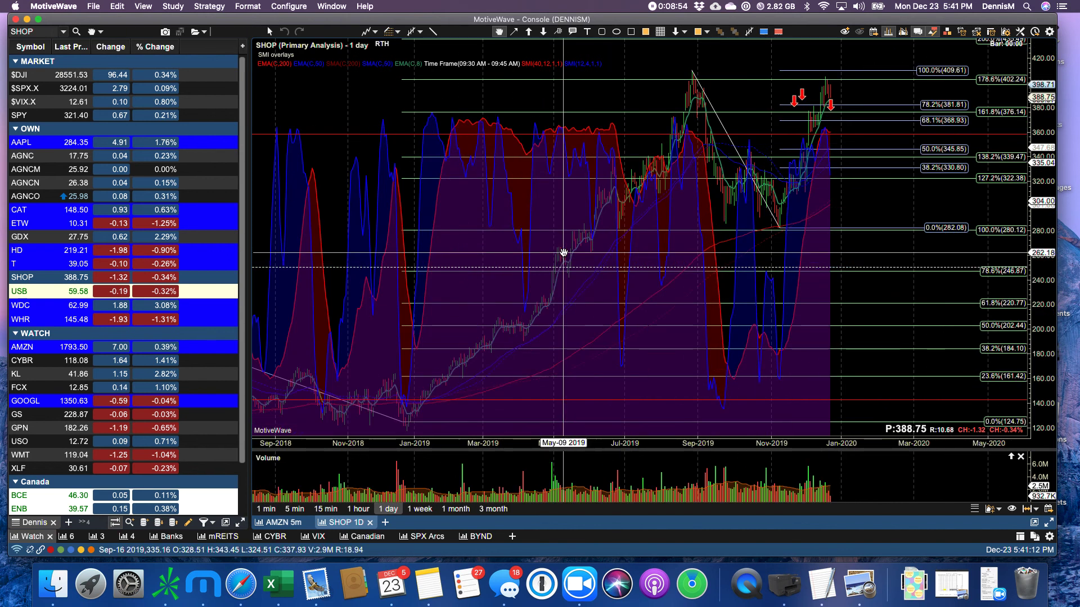
Mark a red down arrow near the 381.81 line on SHOP and pan back to earlier 2019
scroll(564, 252, up, 4)
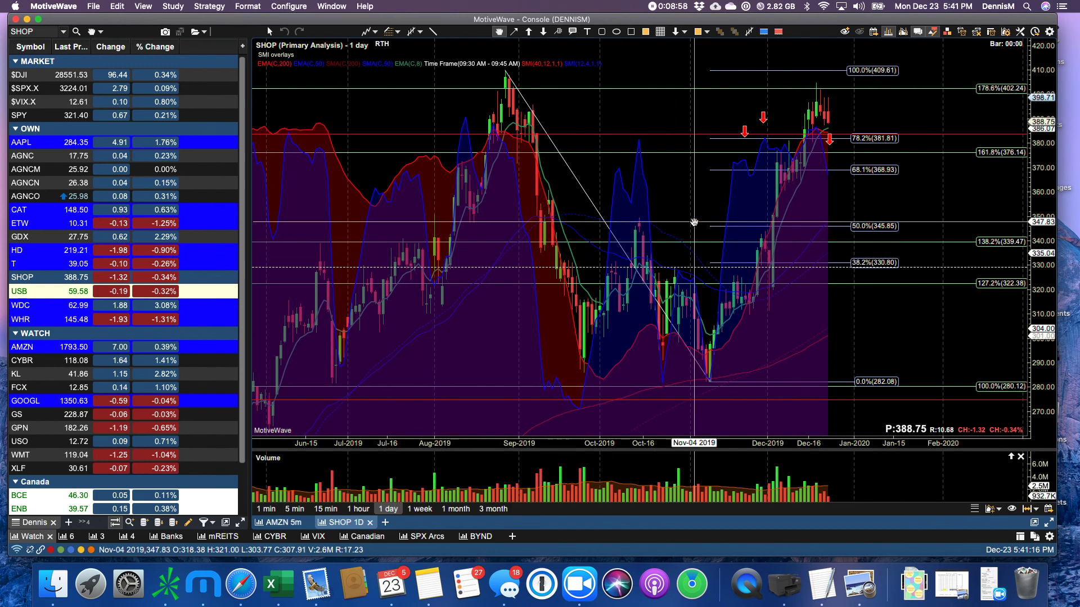
click(830, 140)
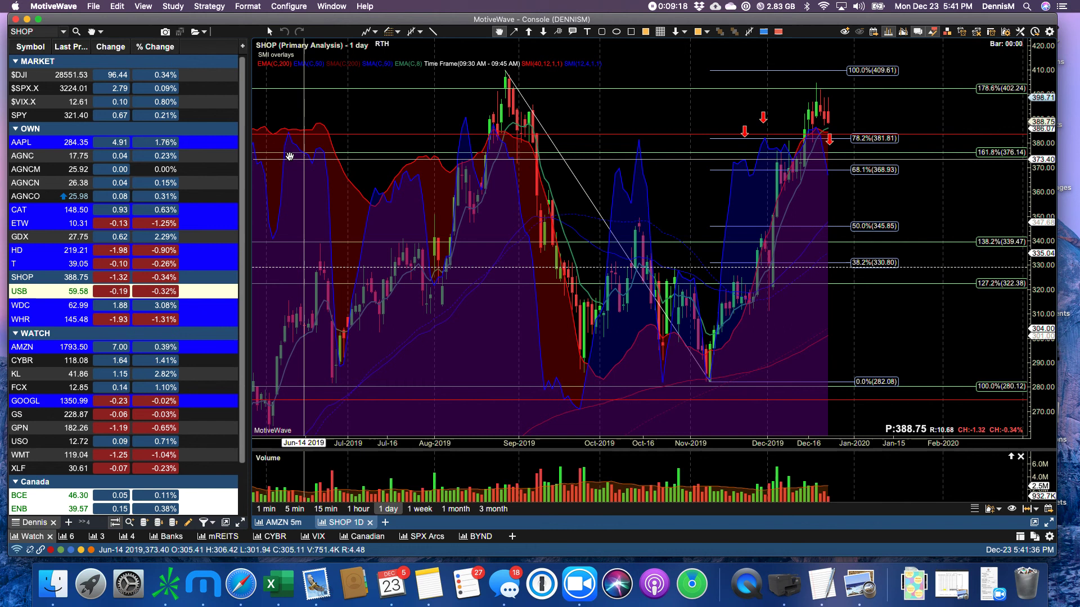
drag(376, 101, 458, 100)
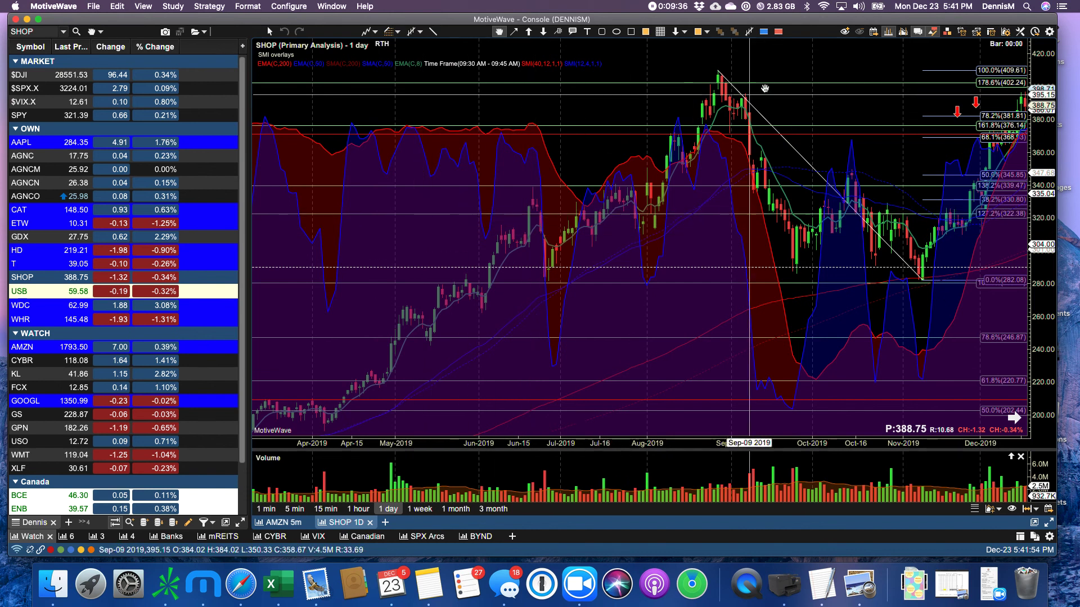
Pan the SHOP chart to the latest bars, then back to the February–October 2019 rally
drag(795, 49, 592, 58)
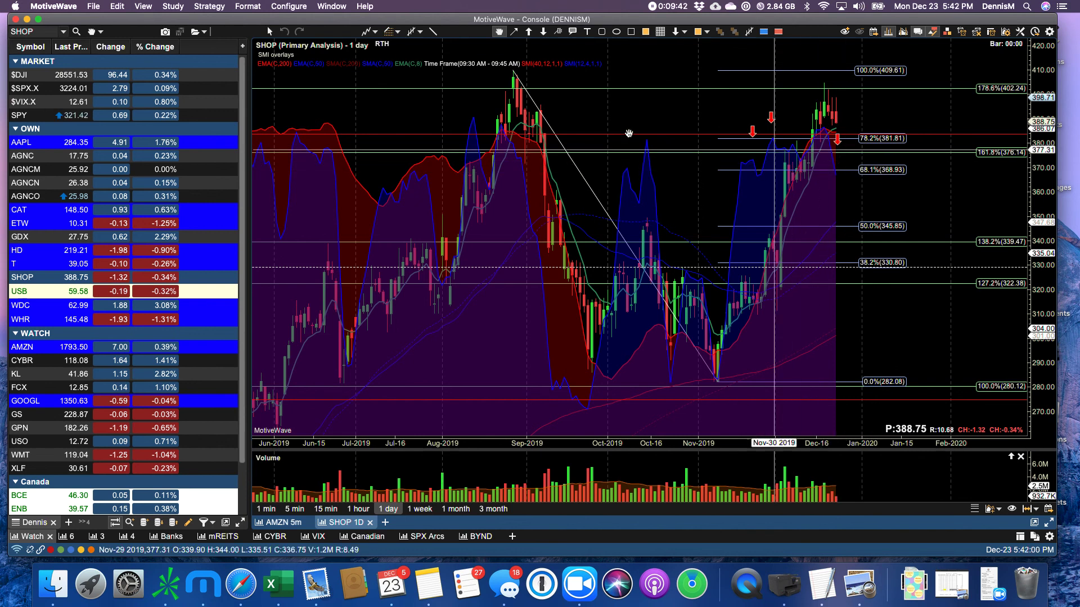
drag(356, 81, 698, 83)
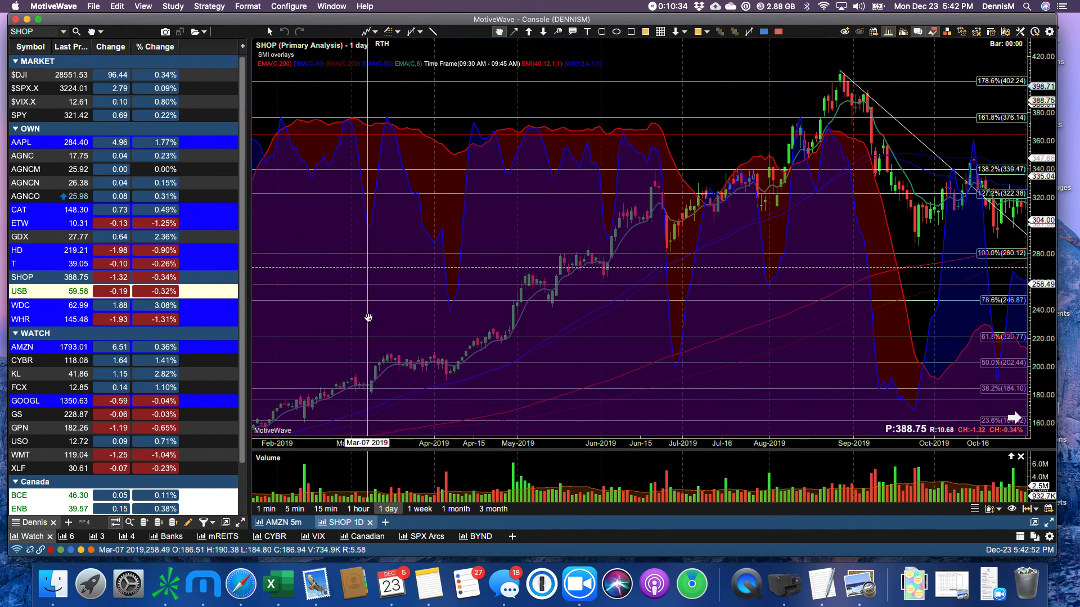
Switch to Safari's TipRanks tab and open AAPL ratings: Moderate Buy, $264.90 average target
key(ctrl+Up)
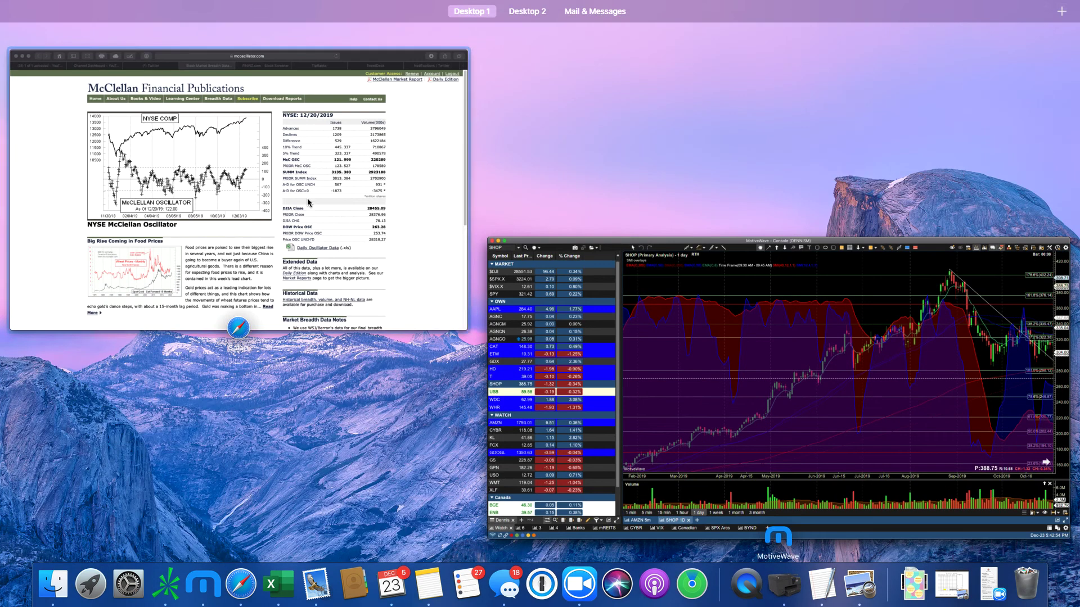
click(354, 219)
click(672, 59)
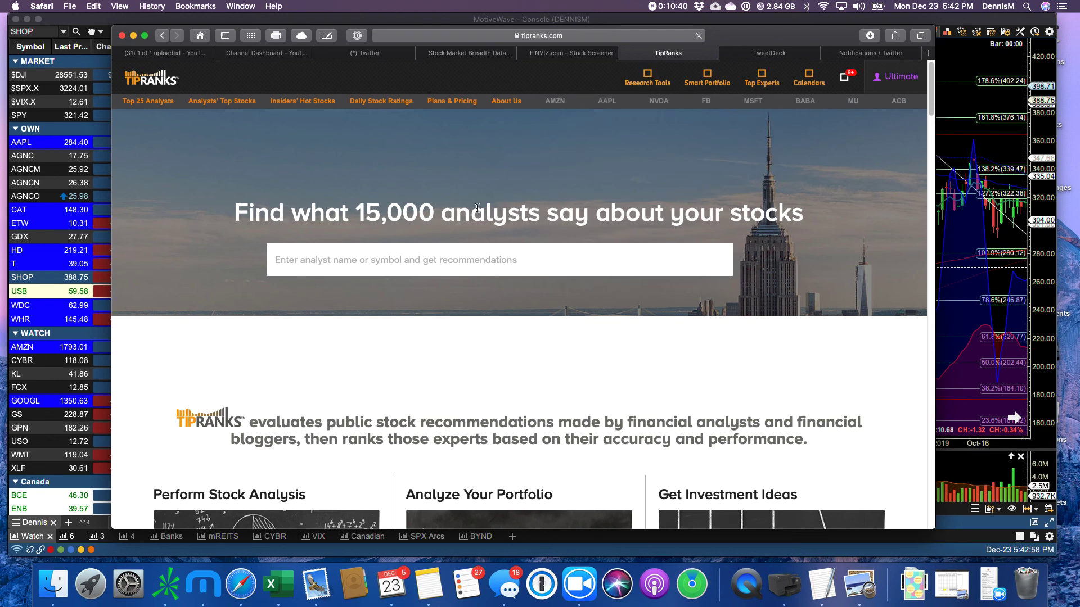
click(607, 101)
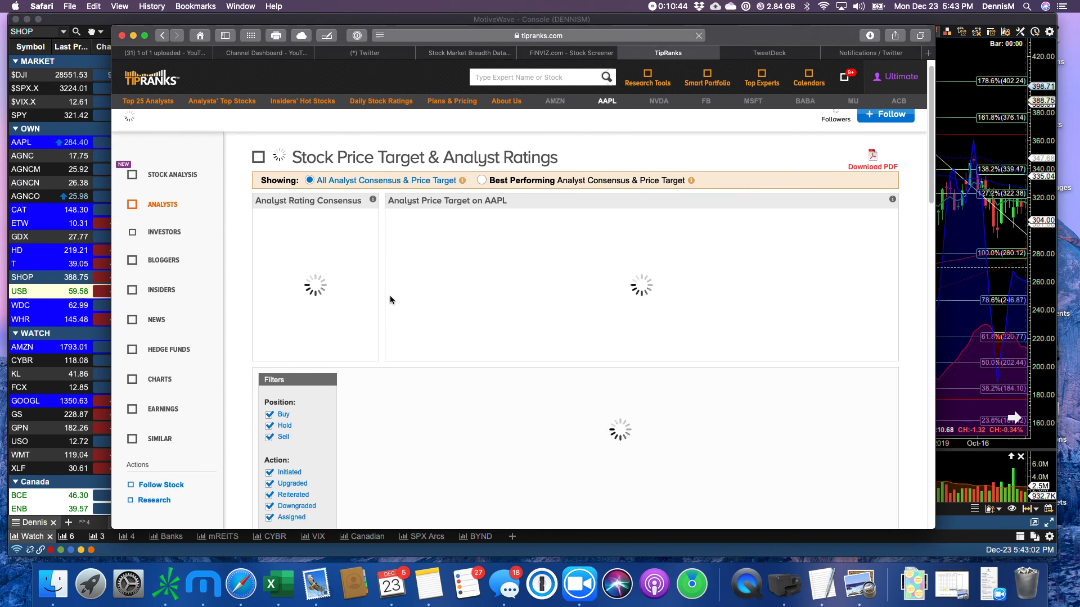
scroll(392, 293, down, 1)
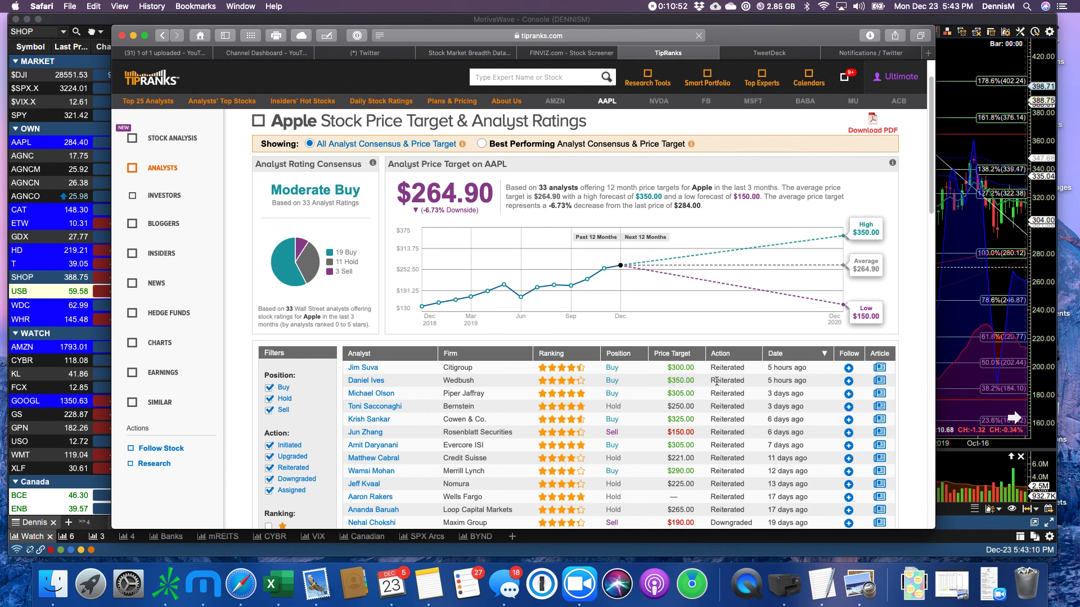
scroll(682, 383, down, 1)
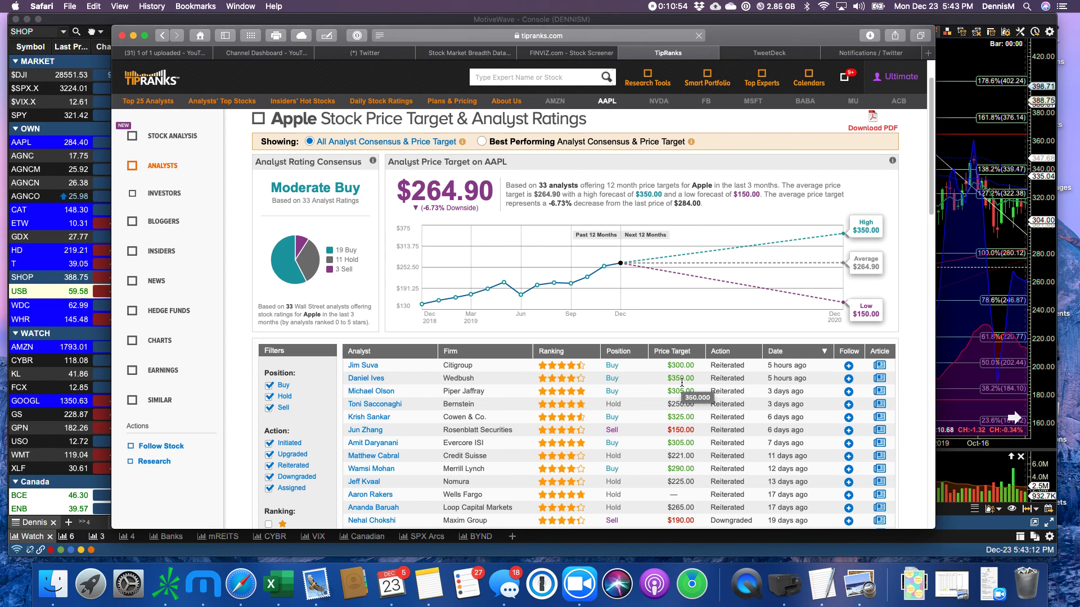
scroll(682, 381, down, 1)
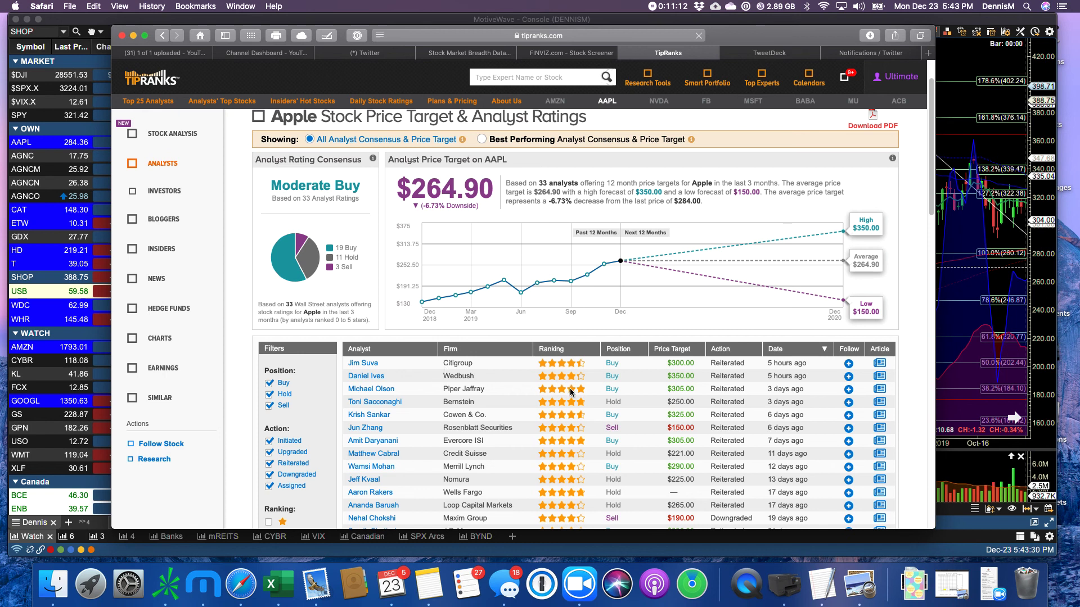
Open the Piper Jaffray analyst's profile and expand their AAPL Buy rating with $305 target
click(387, 390)
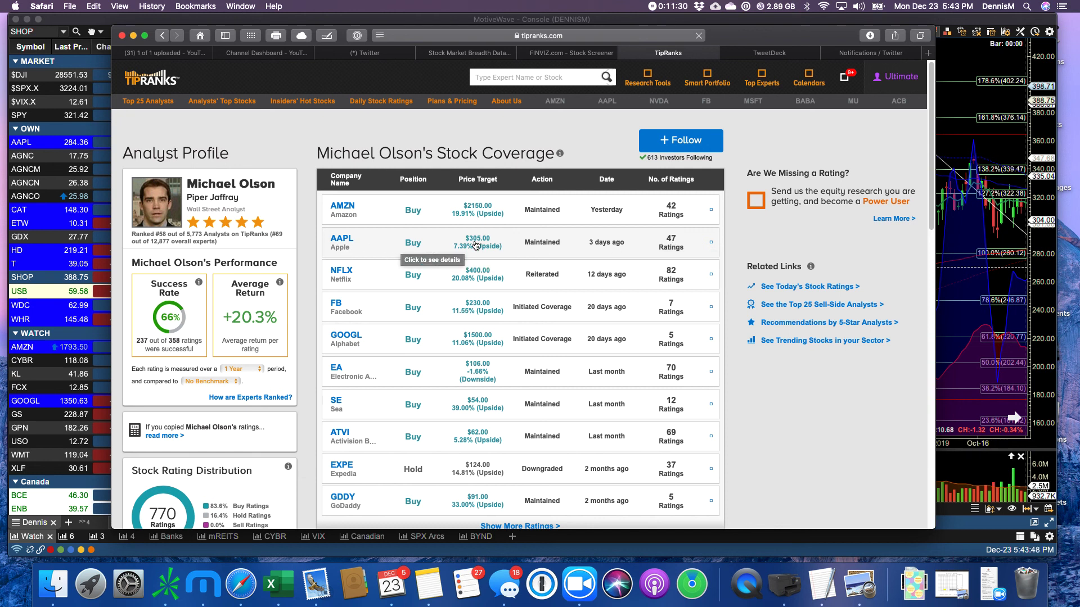
click(476, 246)
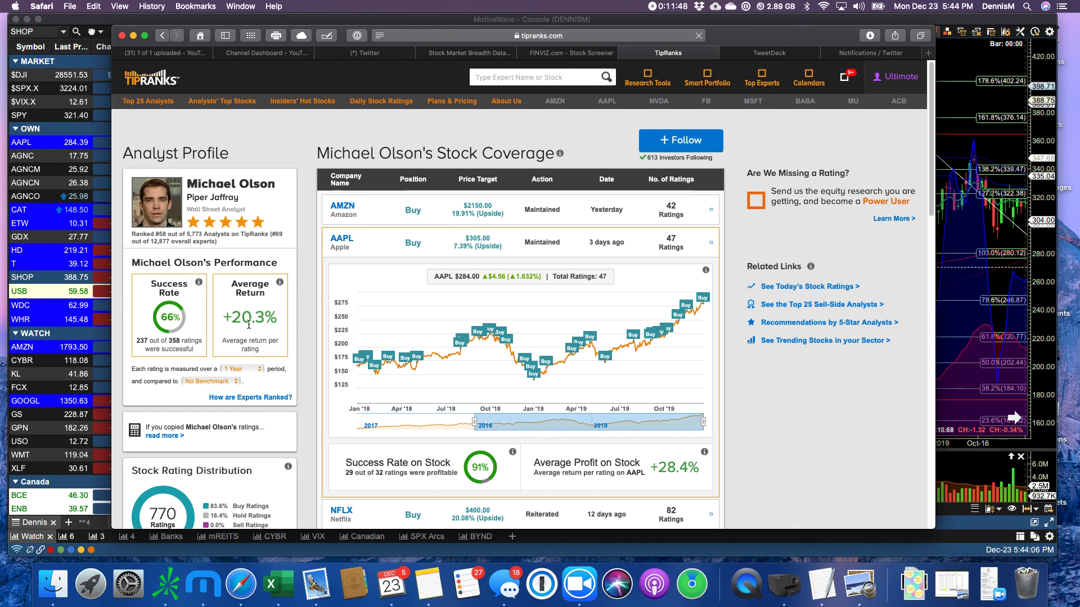
Set the benchmark to S&P 500, then return to Apple's analyst ratings page
click(210, 383)
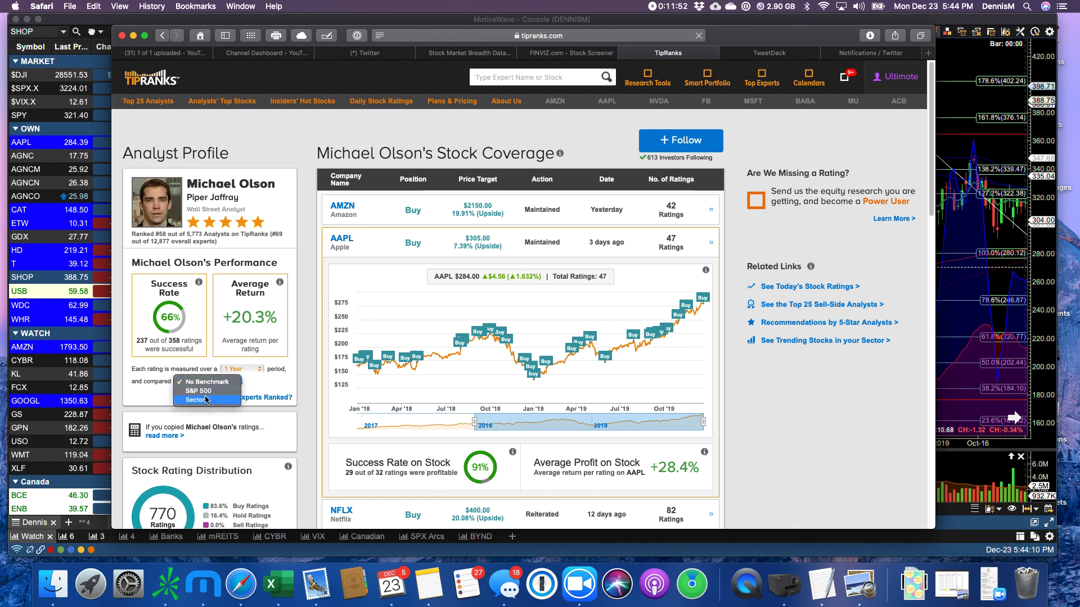
click(205, 391)
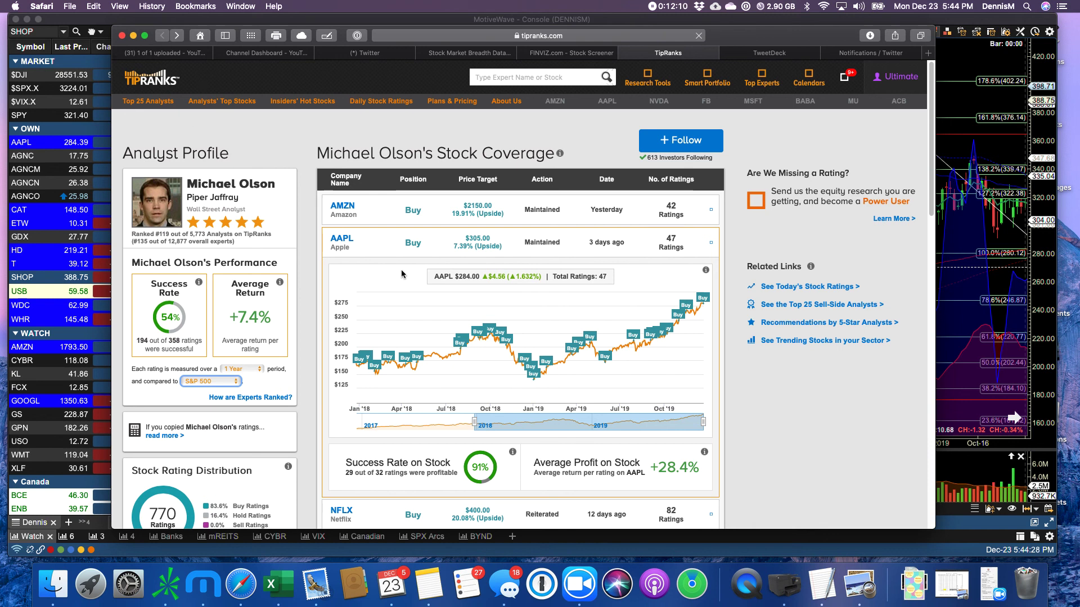
click(607, 101)
scroll(450, 412, down, 1)
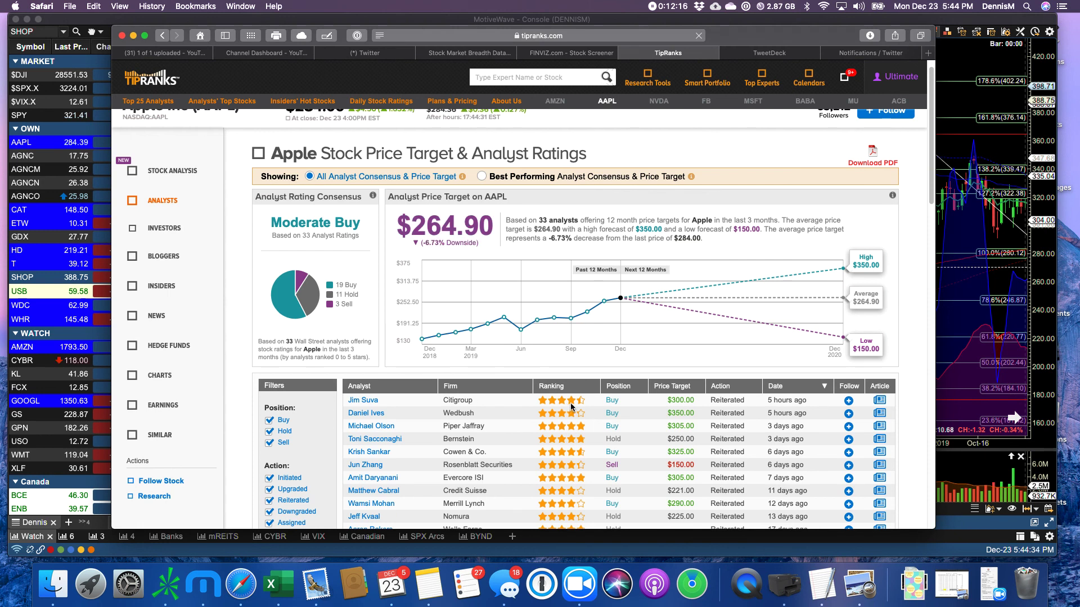
Open the Citigroup analyst's profile and inspect the Buy markers on their AAPL $300-target chart
click(362, 399)
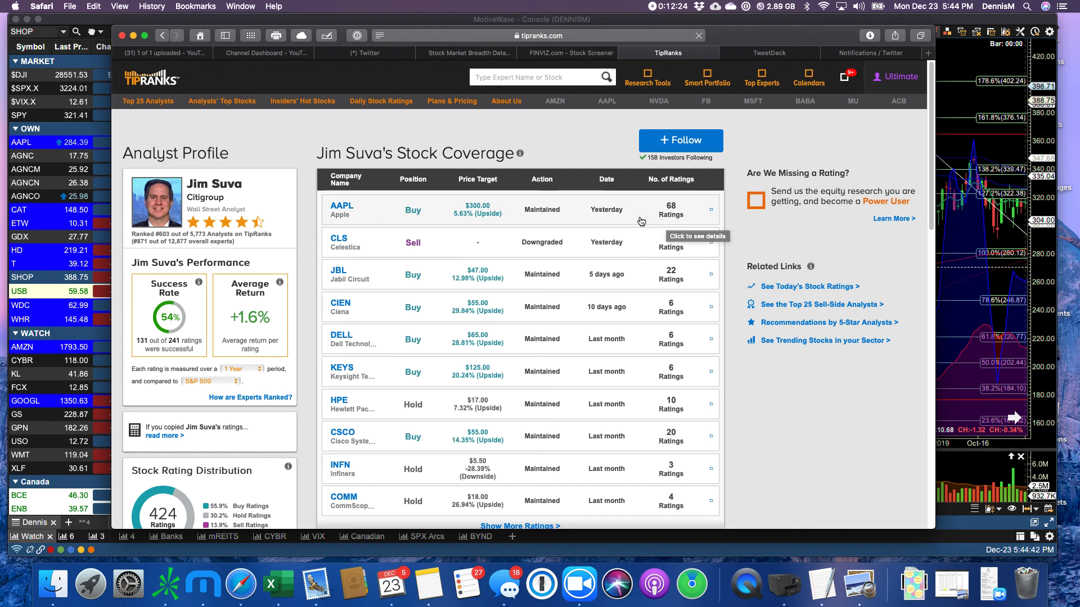
click(472, 212)
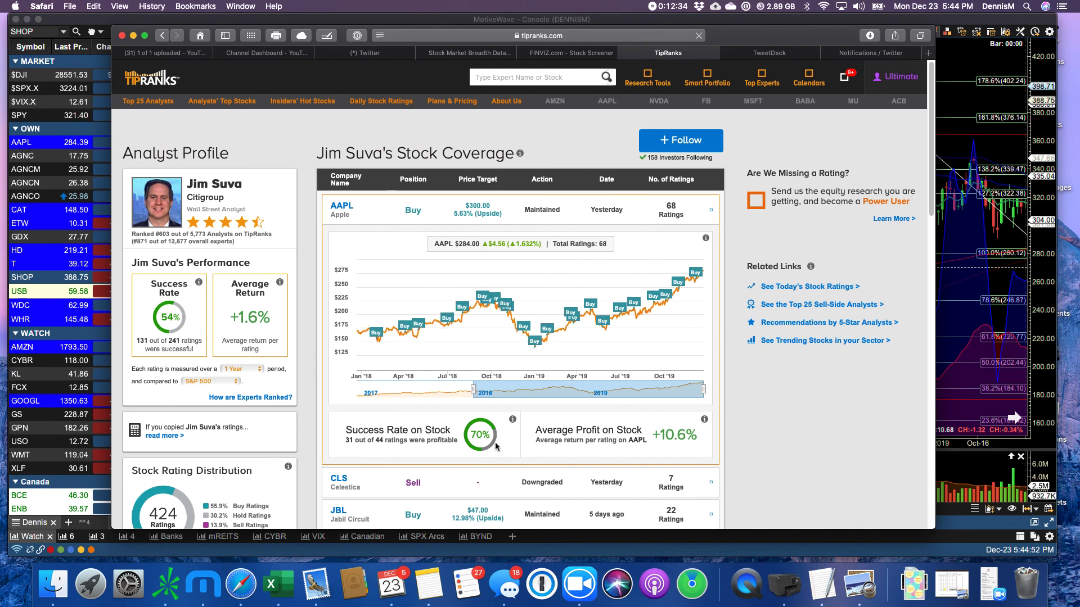
scroll(451, 437, down, 1)
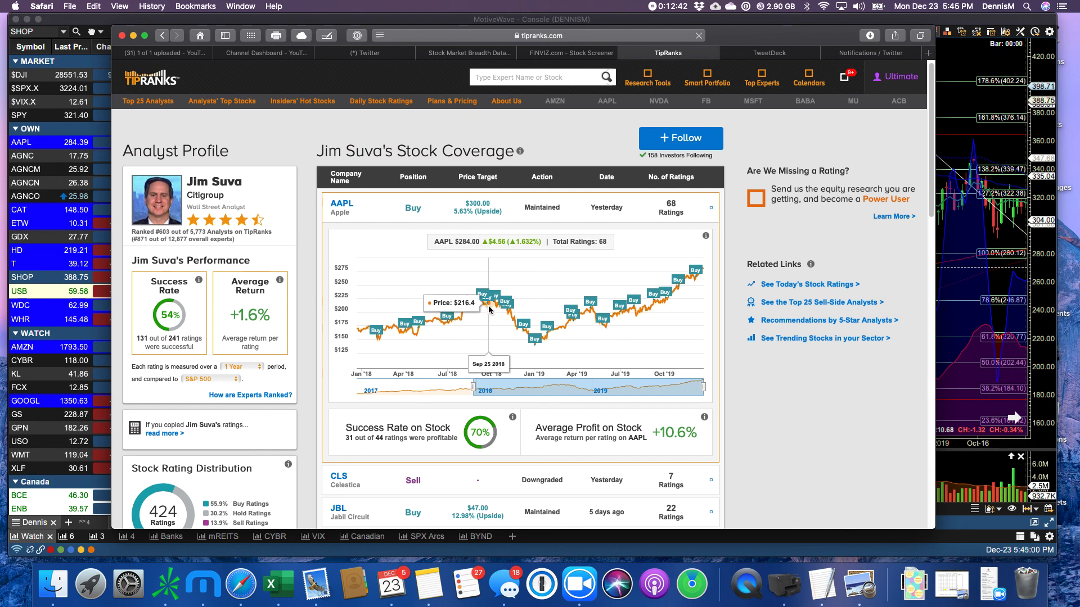
mouse_move(483, 295)
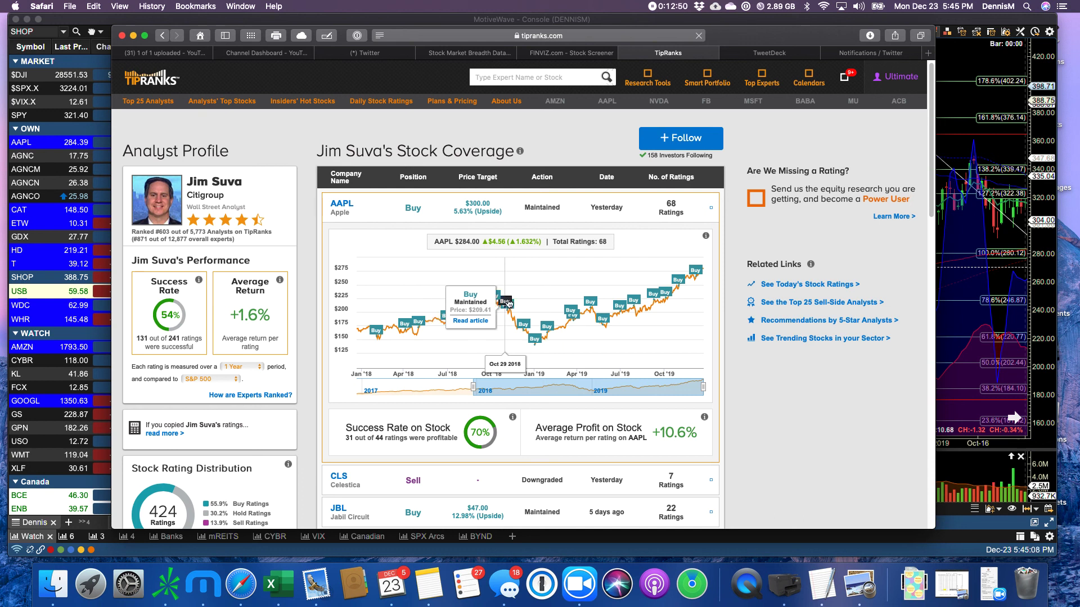
mouse_move(536, 347)
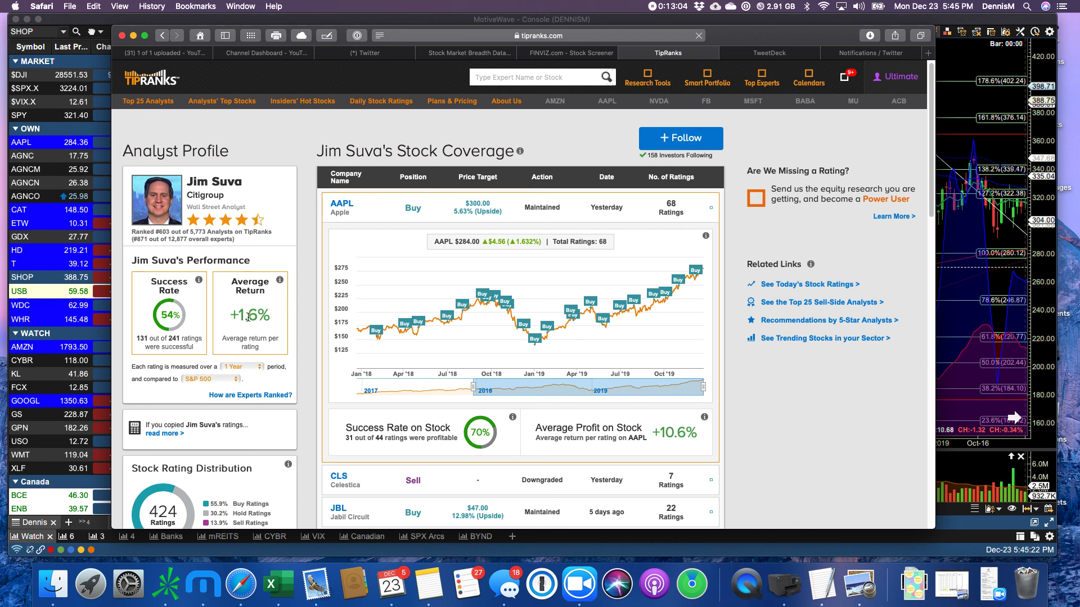
Switch the Citigroup analyst's measurement period to 2 Years and view their Stock Rating Distribution
click(236, 367)
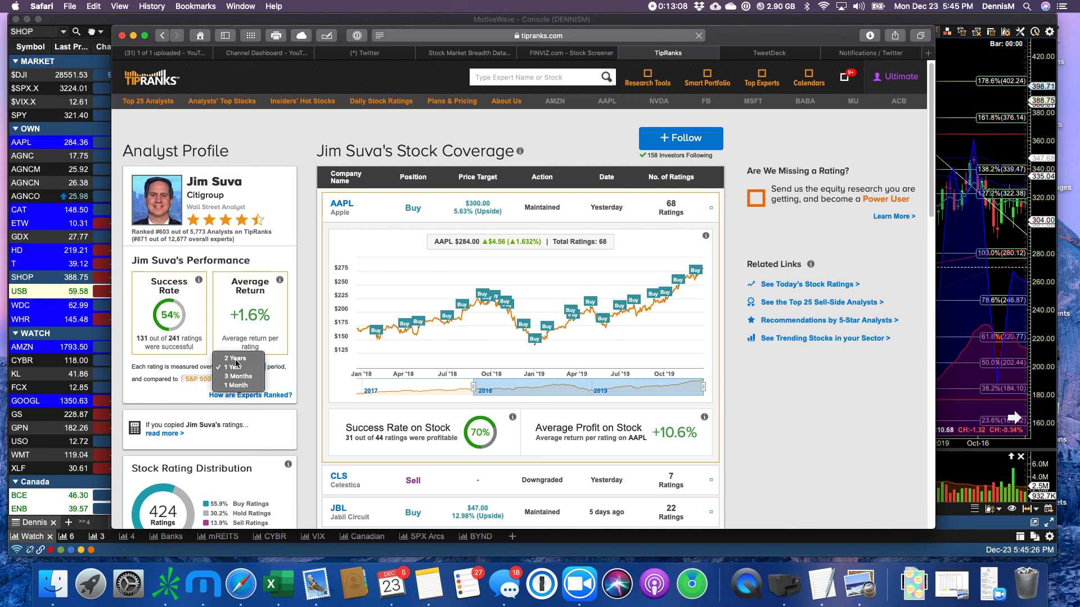
click(241, 358)
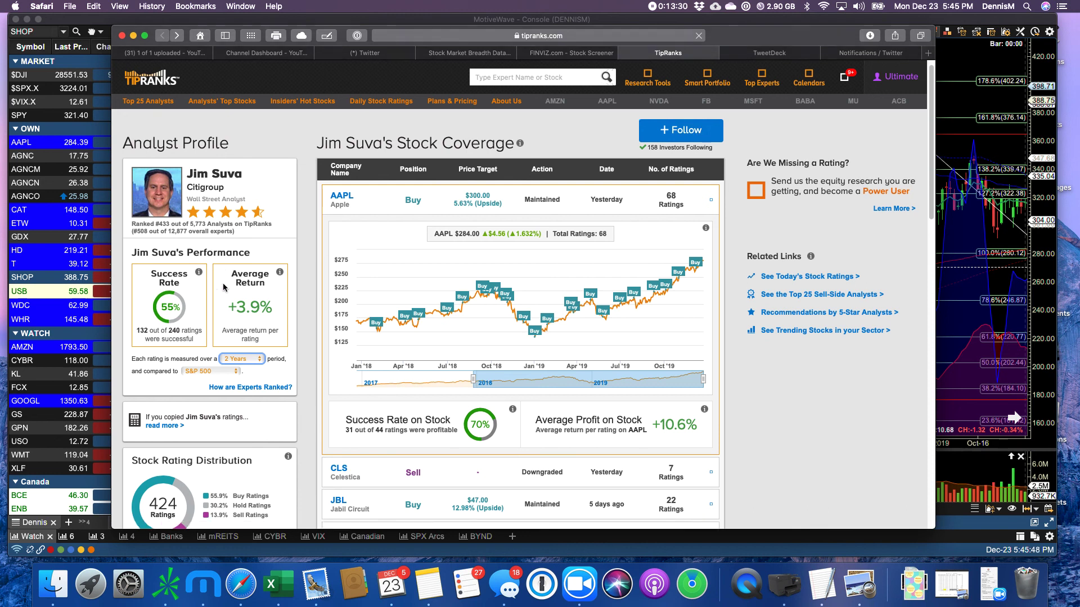
scroll(223, 281, down, 5)
scroll(224, 279, down, 3)
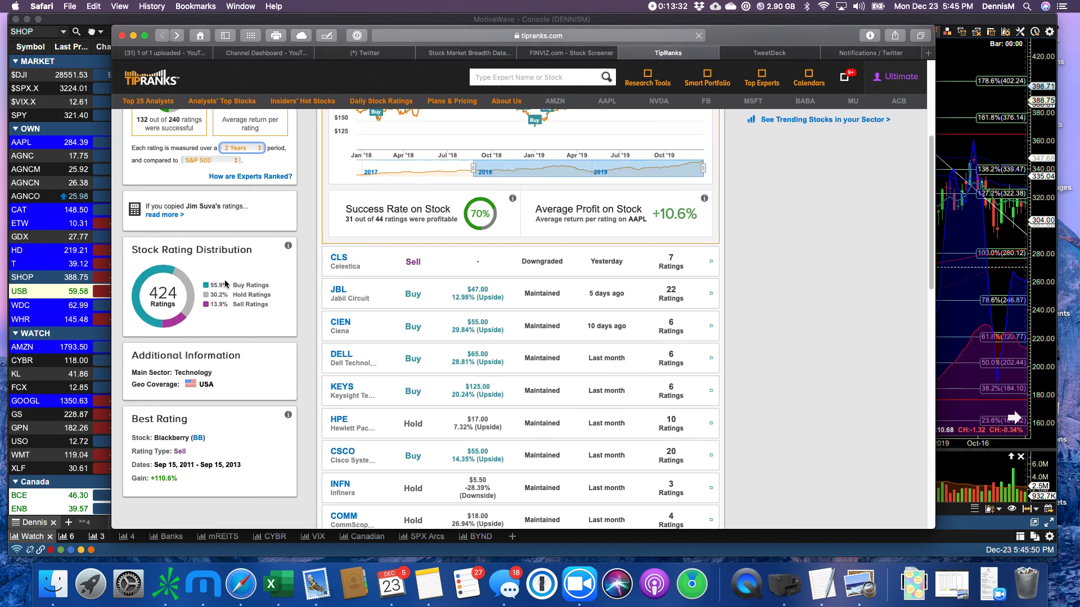